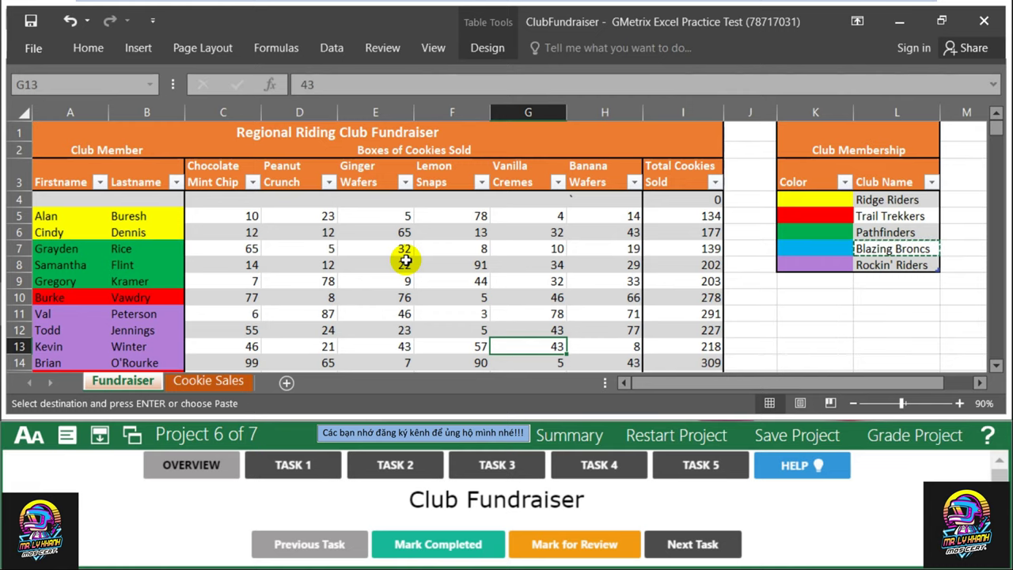
Step: Look over the Fundraiser table and glance at the Cookie Sales sheet
{"action": "left_click", "coordinate": [394, 231]}
{"action": "scroll", "coordinate": [391, 230], "scroll_direction": "down", "scroll_amount": 4}
{"action": "scroll", "coordinate": [391, 230], "scroll_direction": "up", "scroll_amount": 4}
{"action": "scroll", "coordinate": [391, 230], "scroll_direction": "down", "scroll_amount": 9}
{"action": "scroll", "coordinate": [392, 230], "scroll_direction": "up", "scroll_amount": 4}
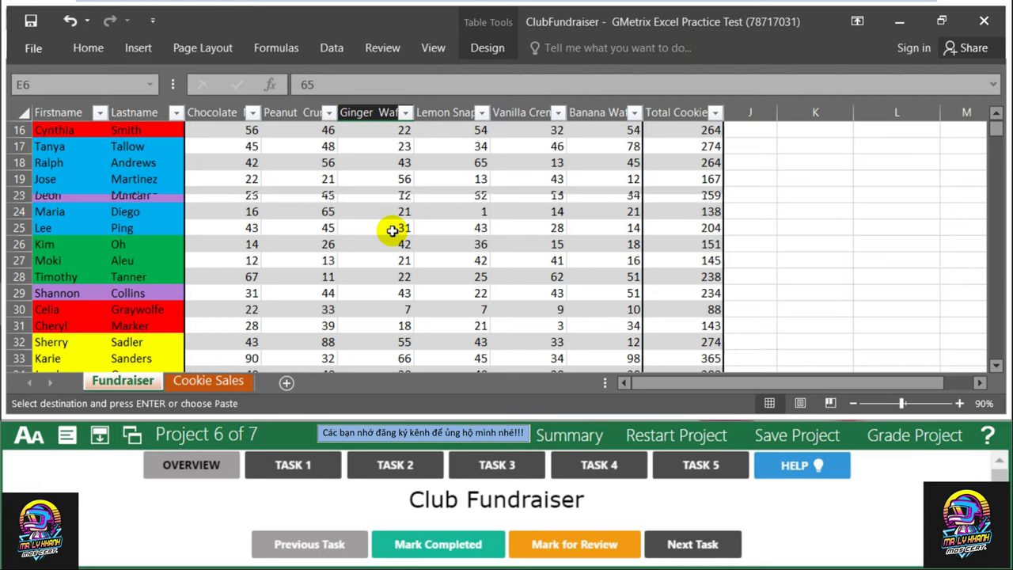
{"action": "scroll", "coordinate": [391, 230], "scroll_direction": "up", "scroll_amount": 4}
{"action": "left_click", "coordinate": [225, 381]}
{"action": "left_click", "coordinate": [136, 381]}
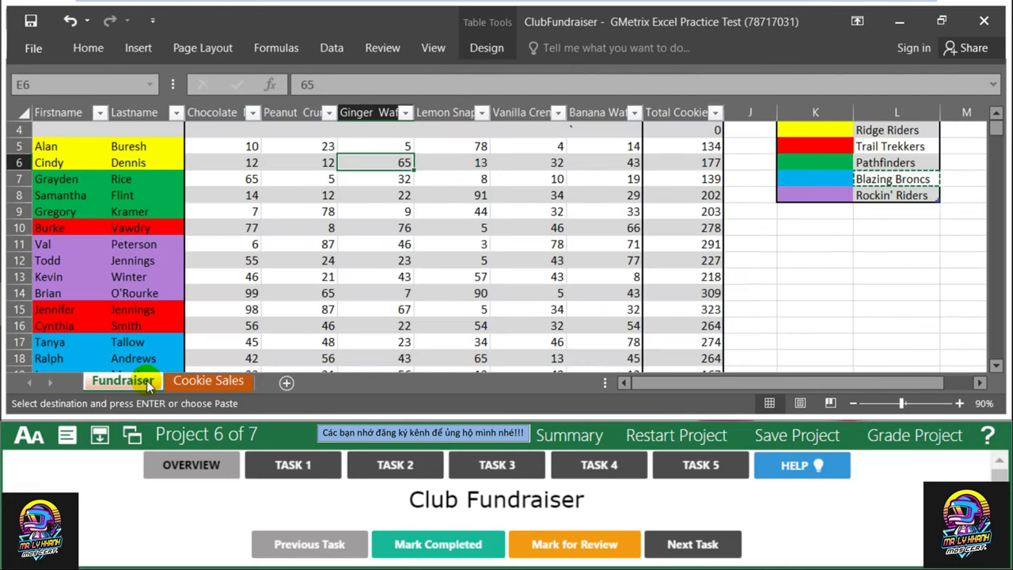
{"action": "left_click", "coordinate": [217, 383]}
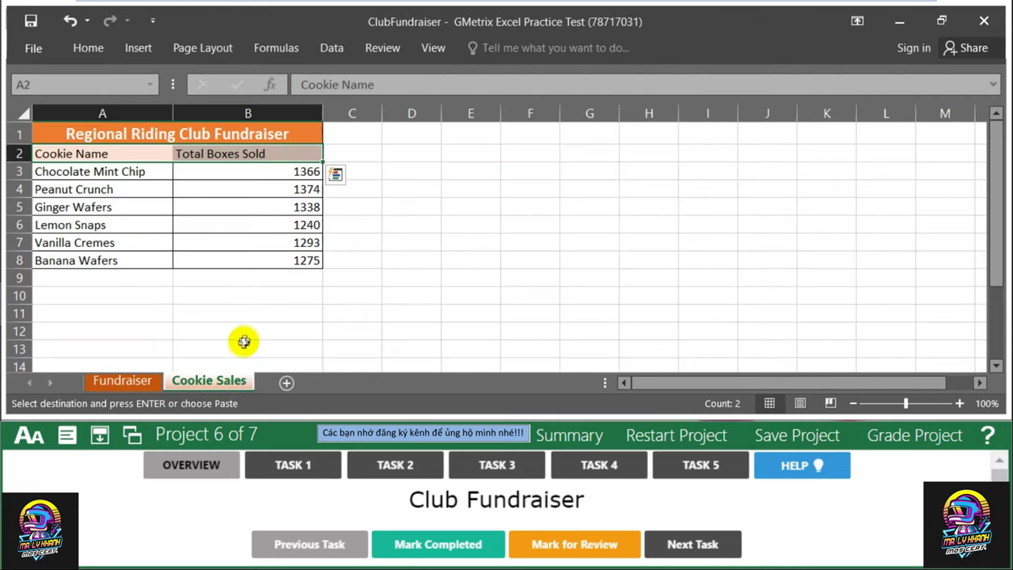
{"action": "left_click", "coordinate": [148, 383]}
{"action": "scroll", "coordinate": [375, 303], "scroll_direction": "up", "scroll_amount": 1}
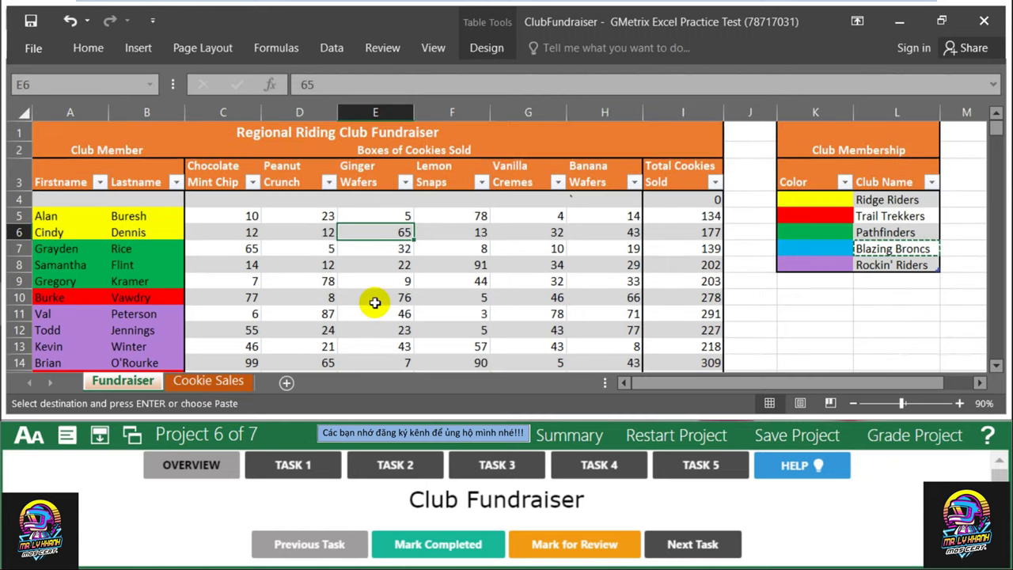
Step: Give focus to the GMetrix task panel and scroll through its contents
{"action": "left_click", "coordinate": [823, 312]}
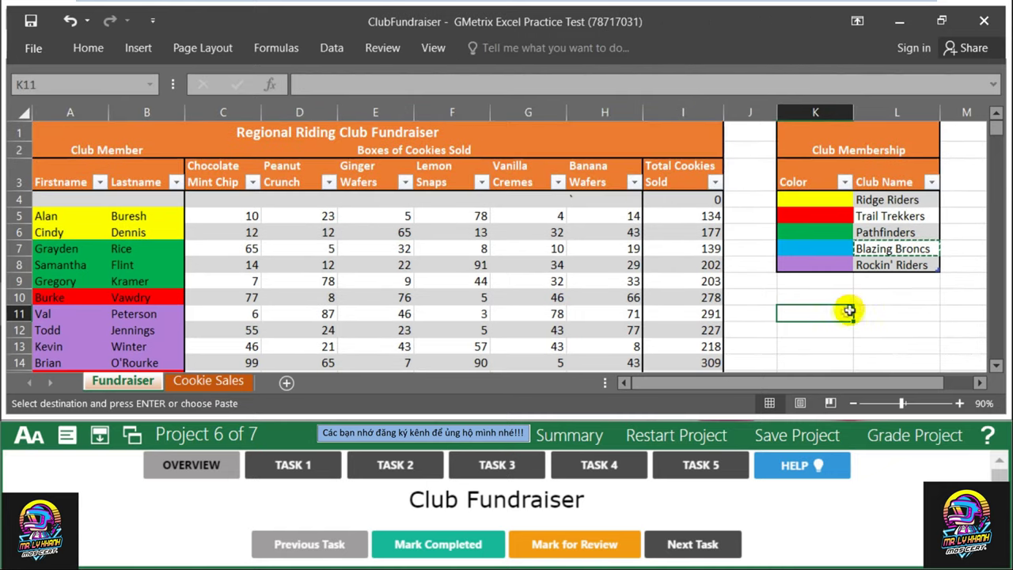
{"action": "left_click", "coordinate": [475, 500]}
{"action": "scroll", "coordinate": [1008, 494], "scroll_direction": "down", "scroll_amount": 1}
{"action": "scroll", "coordinate": [1008, 494], "scroll_direction": "up", "scroll_amount": 1}
{"action": "scroll", "coordinate": [1008, 495], "scroll_direction": "down", "scroll_amount": 1}
{"action": "scroll", "coordinate": [507, 498], "scroll_direction": "down", "scroll_amount": 1}
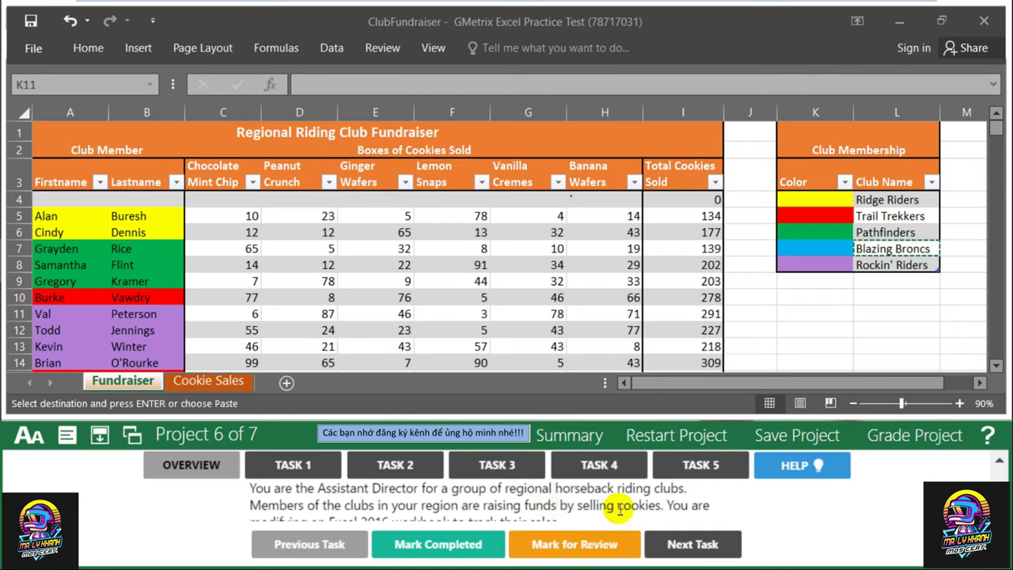
{"action": "scroll", "coordinate": [506, 498], "scroll_direction": "down", "scroll_amount": 1}
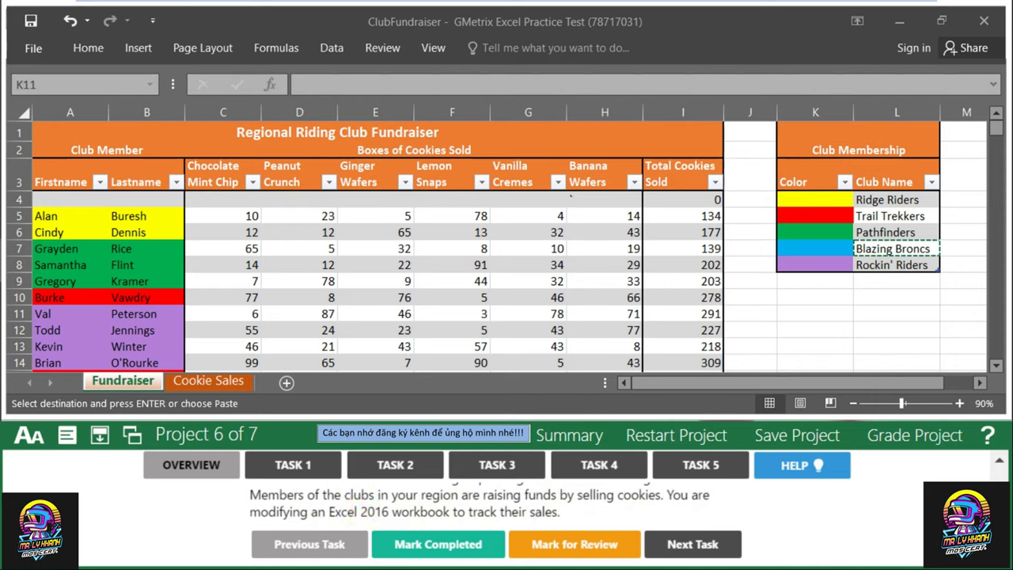
{"action": "scroll", "coordinate": [474, 506], "scroll_direction": "up", "scroll_amount": 3}
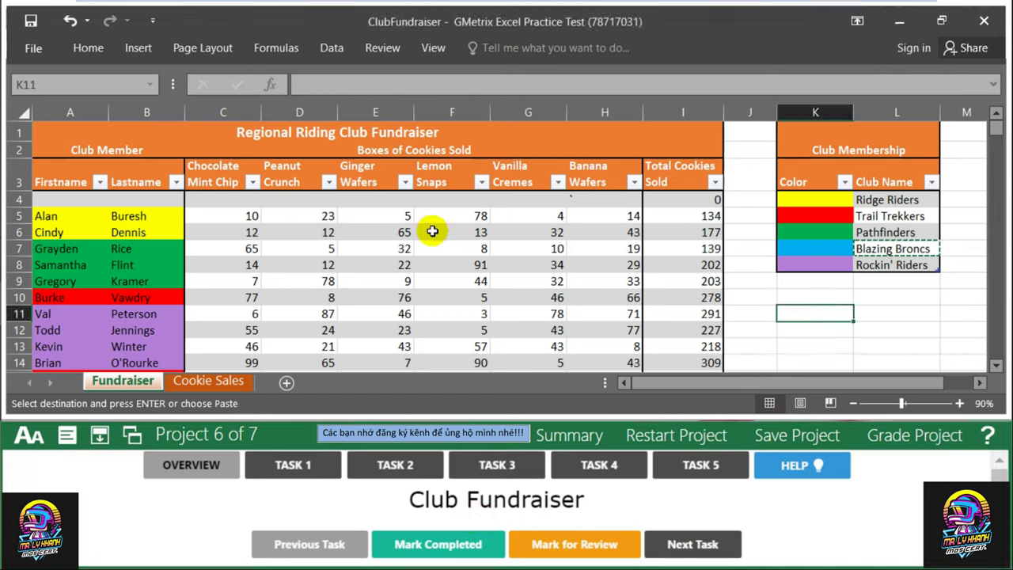
Step: Inspect the Fundraiser table's empty row 4 and its cookie column headers
{"action": "left_click", "coordinate": [372, 247]}
{"action": "scroll", "coordinate": [394, 279], "scroll_direction": "down", "scroll_amount": 4}
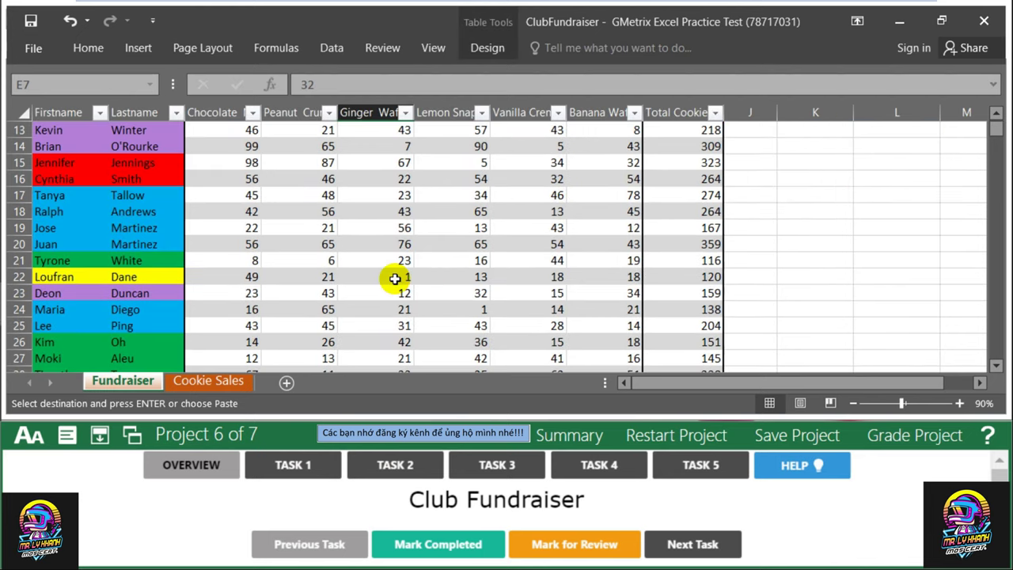
{"action": "scroll", "coordinate": [394, 279], "scroll_direction": "up", "scroll_amount": 4}
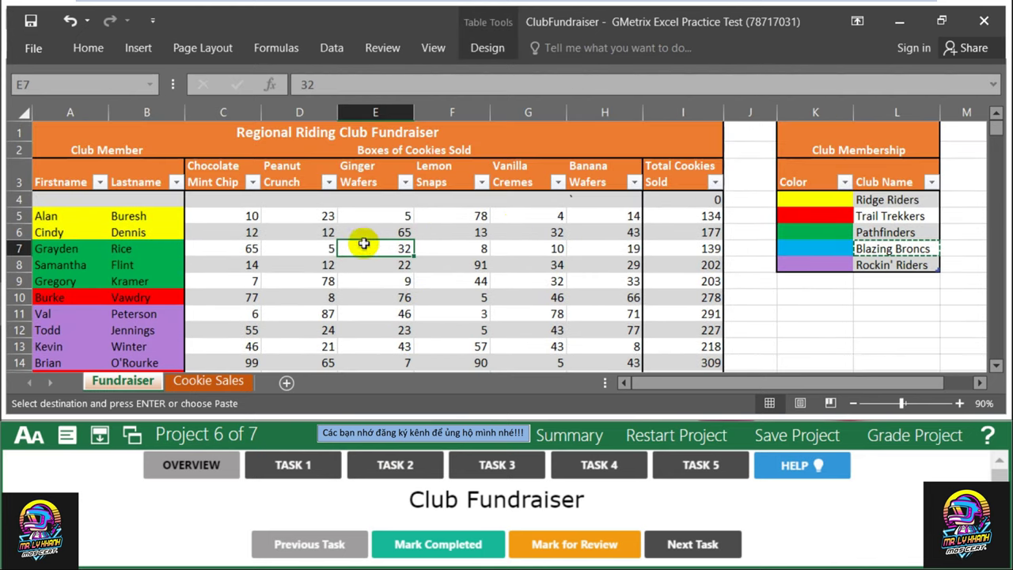
{"action": "left_click", "coordinate": [214, 198]}
{"action": "left_click", "coordinate": [212, 179]}
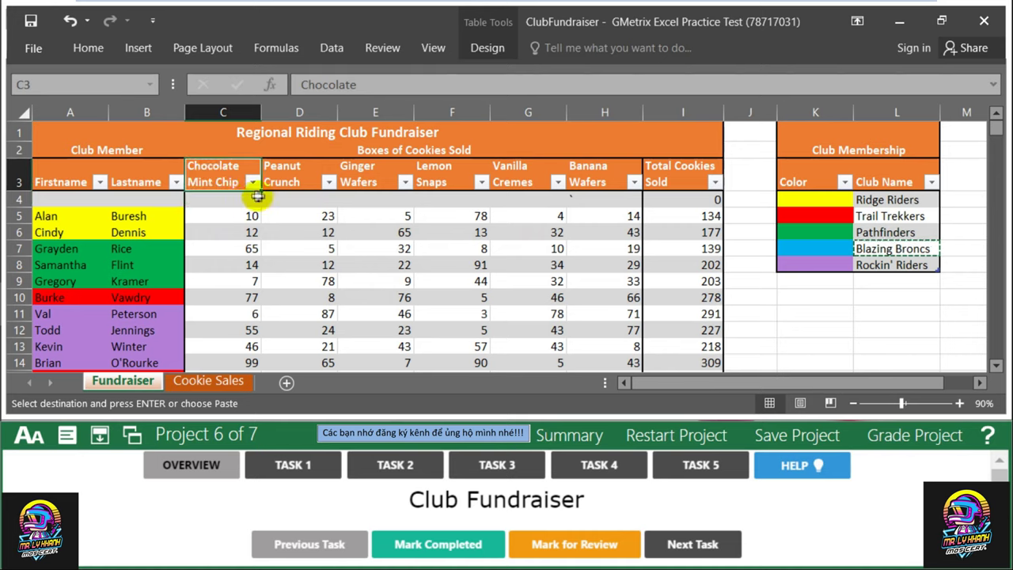
{"action": "left_click", "coordinate": [286, 182]}
{"action": "left_click", "coordinate": [367, 183]}
{"action": "left_click", "coordinate": [434, 181]}
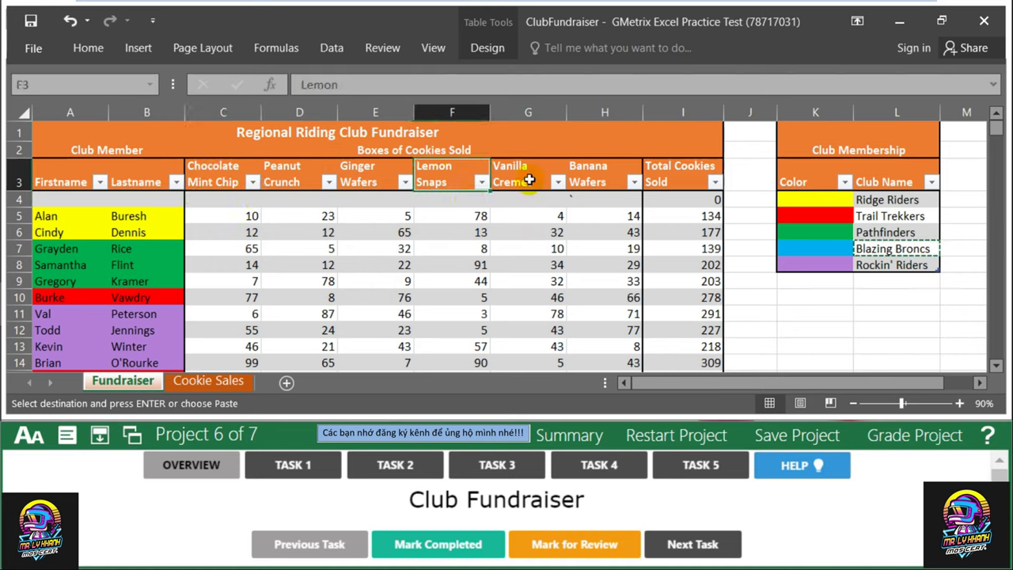
{"action": "left_click", "coordinate": [556, 172]}
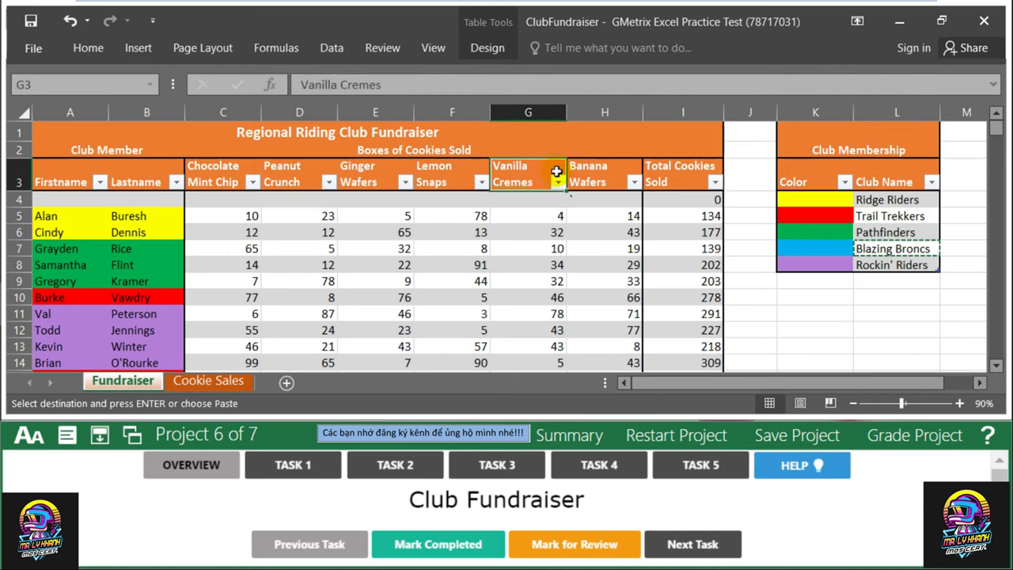
{"action": "left_click", "coordinate": [483, 263]}
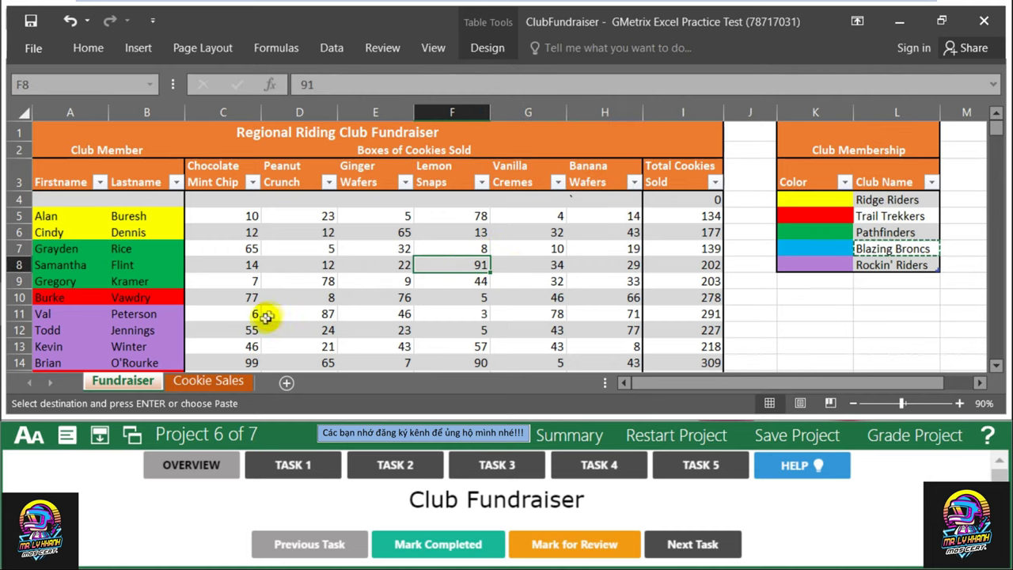
Step: Check the Cookie Sales totals, then return to the Fundraiser sheet
{"action": "left_click", "coordinate": [209, 380]}
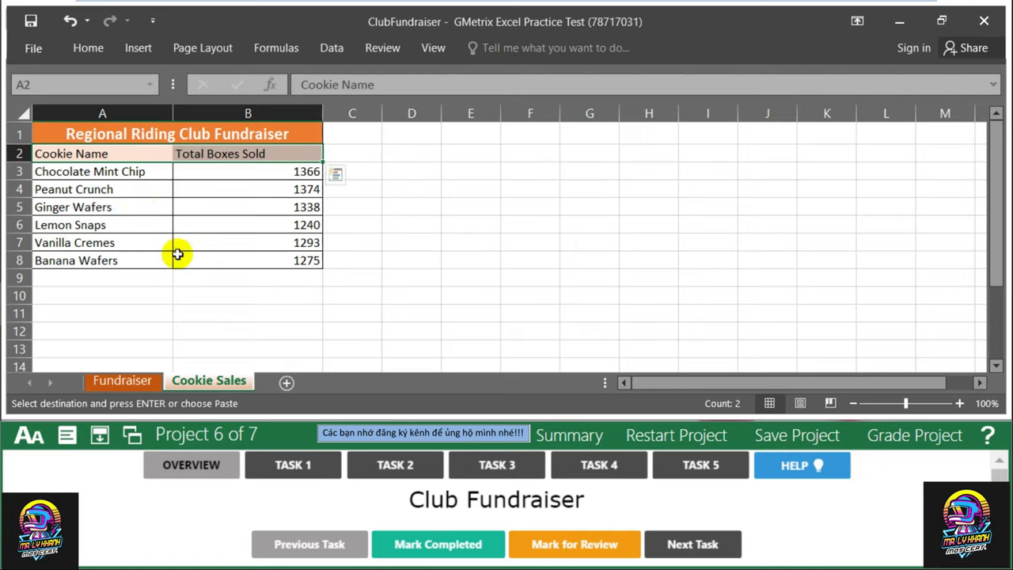
{"action": "left_click", "coordinate": [185, 278]}
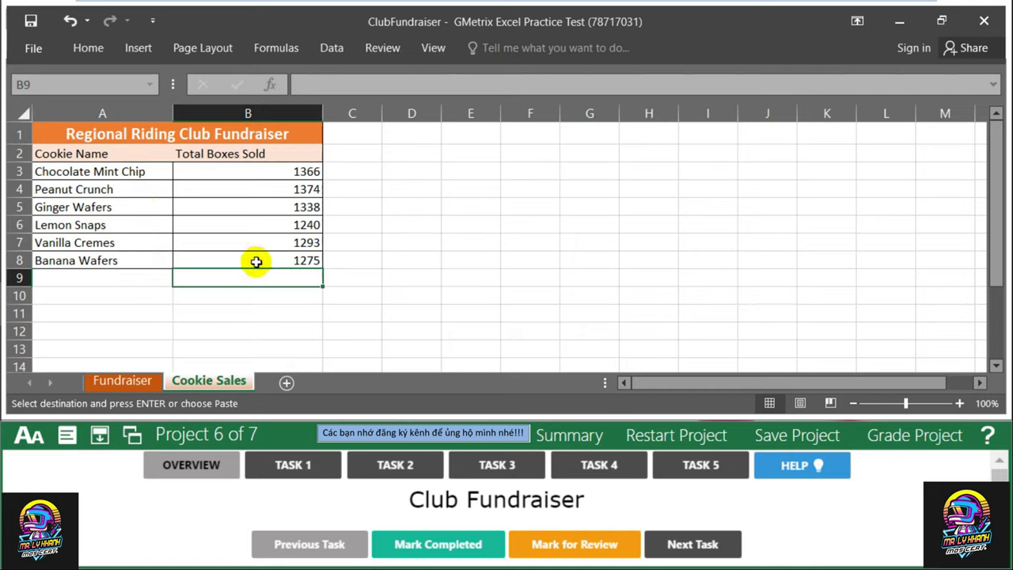
{"action": "left_click", "coordinate": [142, 382]}
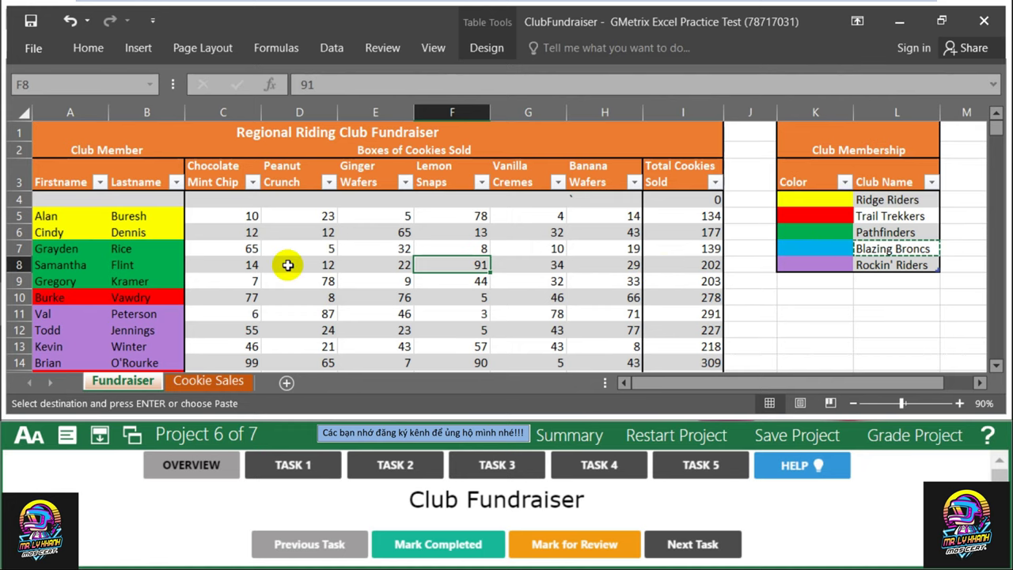
{"action": "scroll", "coordinate": [287, 265], "scroll_direction": "down", "scroll_amount": 2}
{"action": "scroll", "coordinate": [287, 265], "scroll_direction": "down", "scroll_amount": 6}
{"action": "scroll", "coordinate": [288, 265], "scroll_direction": "up", "scroll_amount": 4}
{"action": "scroll", "coordinate": [287, 266], "scroll_direction": "up", "scroll_amount": 4}
{"action": "scroll", "coordinate": [287, 265], "scroll_direction": "up", "scroll_amount": 2}
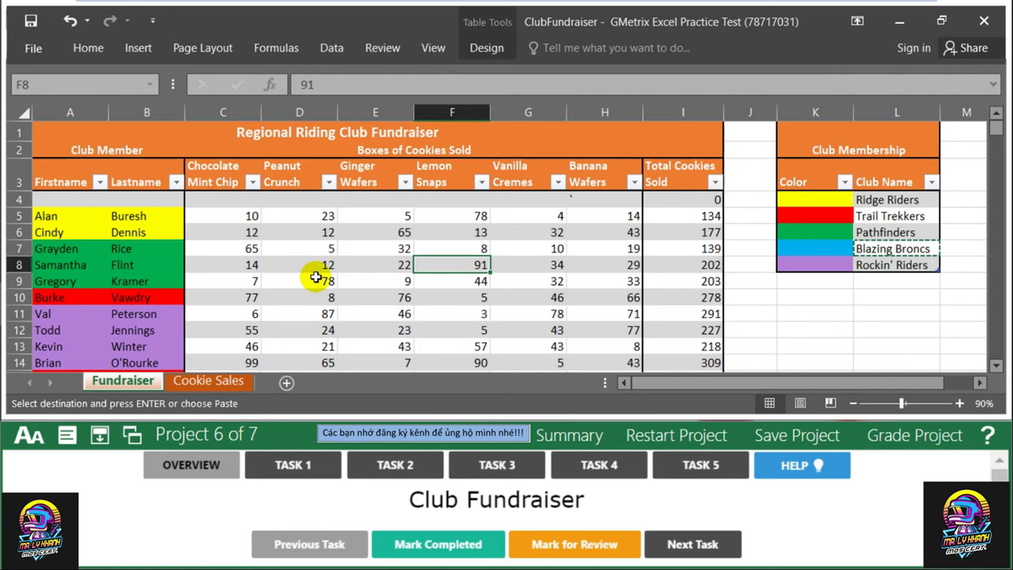
{"action": "scroll", "coordinate": [333, 277], "scroll_direction": "down", "scroll_amount": 2}
{"action": "scroll", "coordinate": [333, 280], "scroll_direction": "up", "scroll_amount": 2}
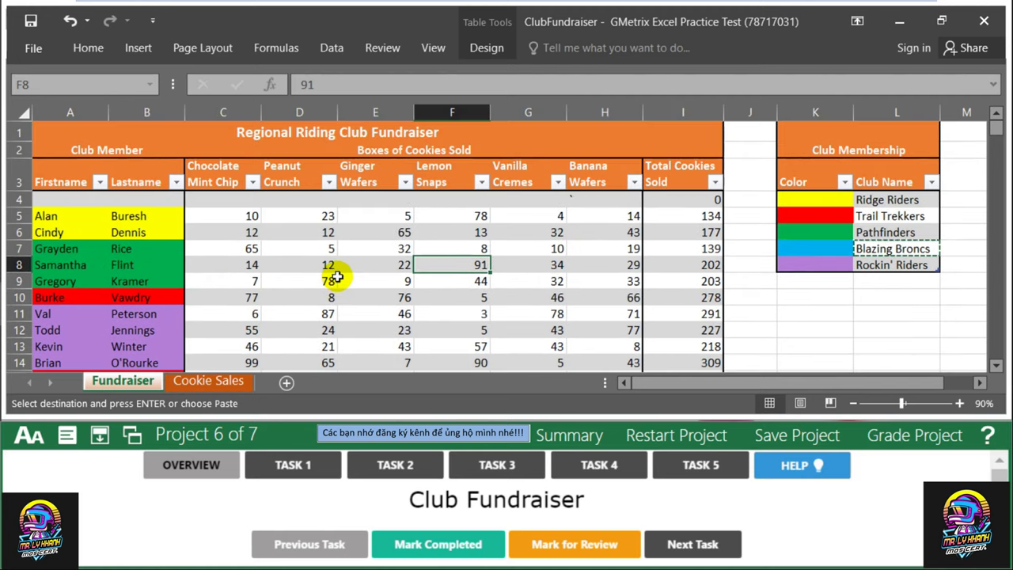
Step: Open the Task 1 instruction and select row 4, the Fundraiser table's empty row
{"action": "left_click", "coordinate": [293, 465]}
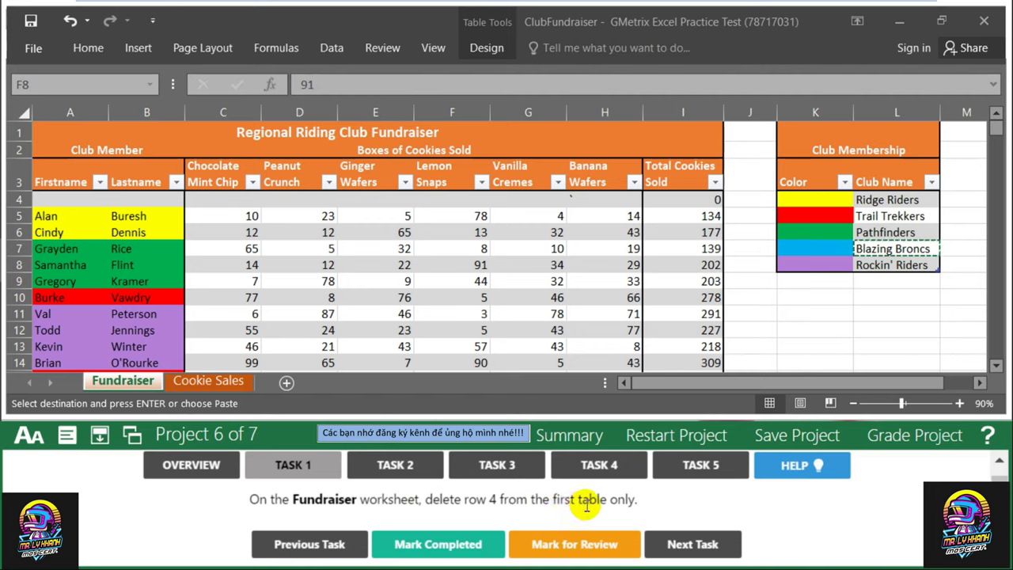
{"action": "left_click", "coordinate": [478, 264]}
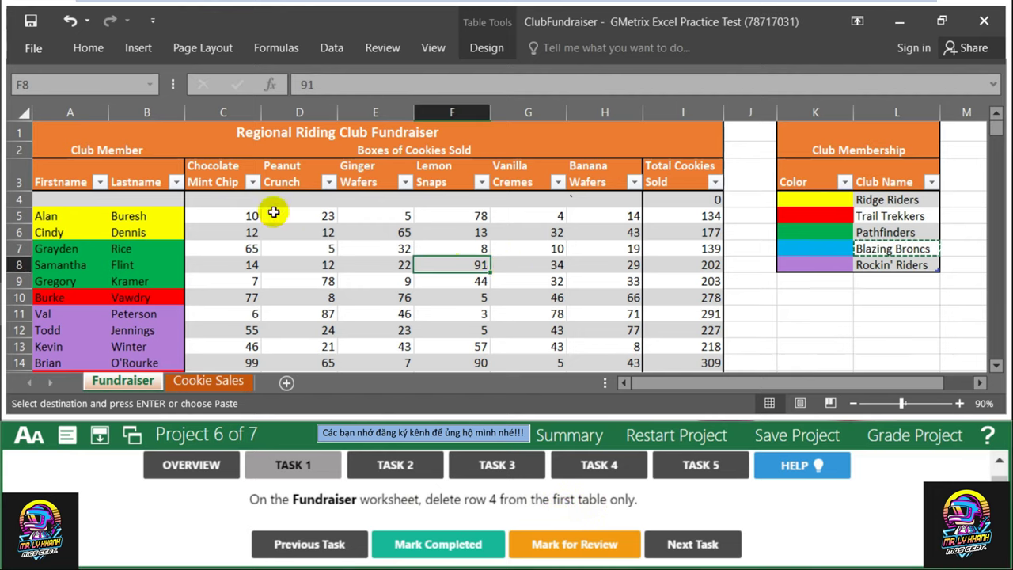
{"action": "left_click", "coordinate": [99, 199]}
{"action": "left_click", "coordinate": [464, 232]}
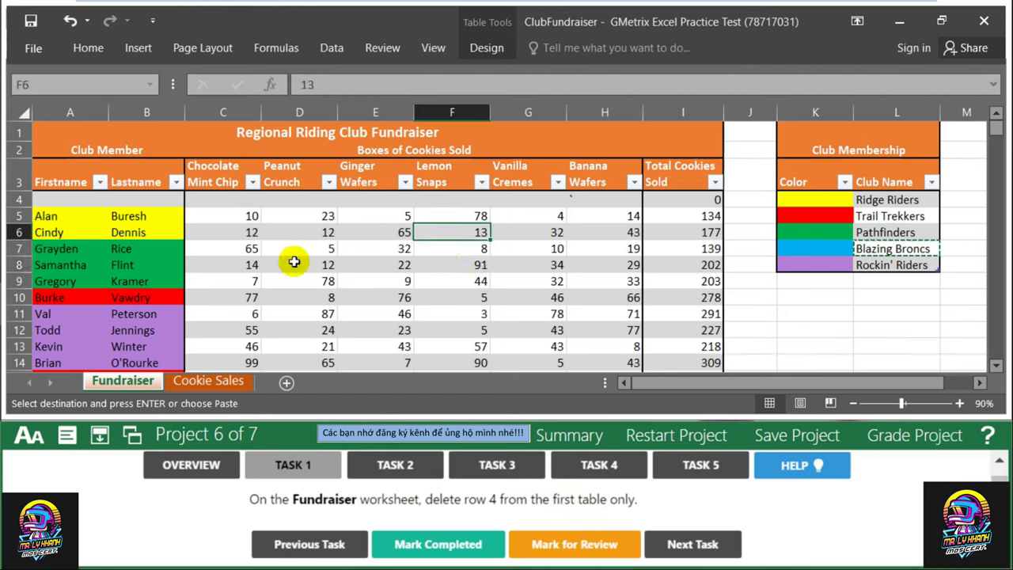
{"action": "left_click", "coordinate": [14, 199]}
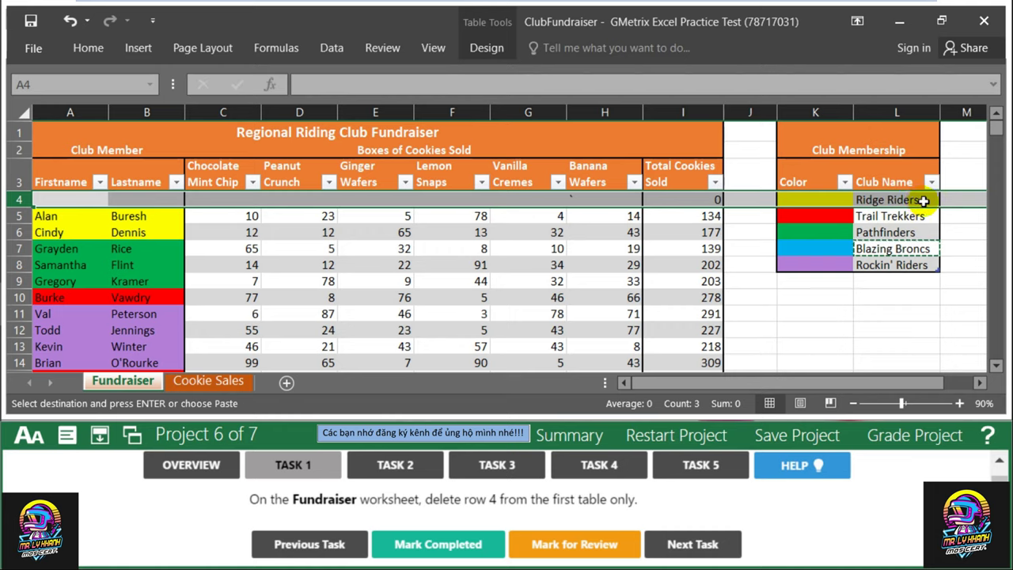
{"action": "left_click", "coordinate": [473, 232]}
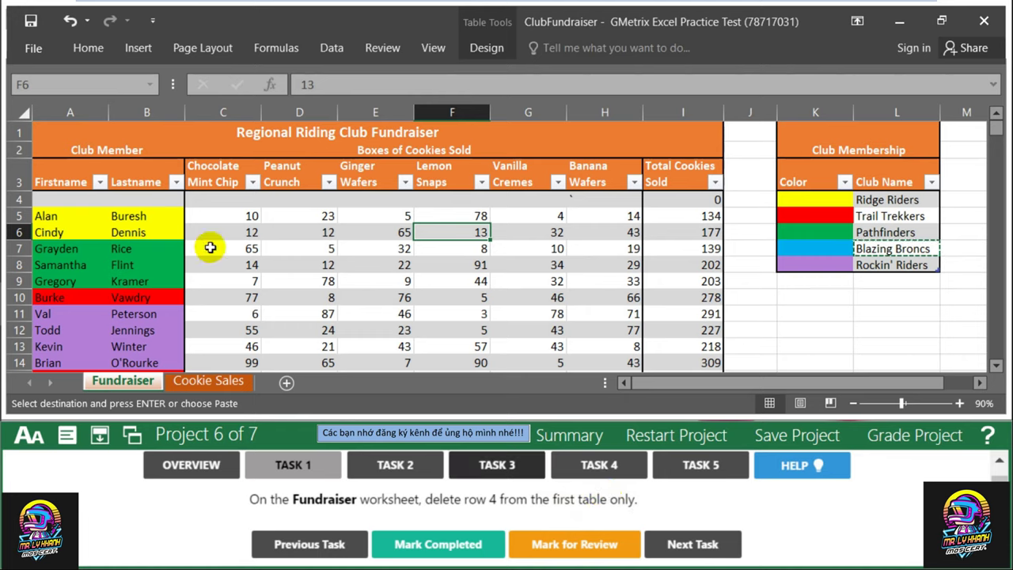
{"action": "left_click", "coordinate": [330, 205]}
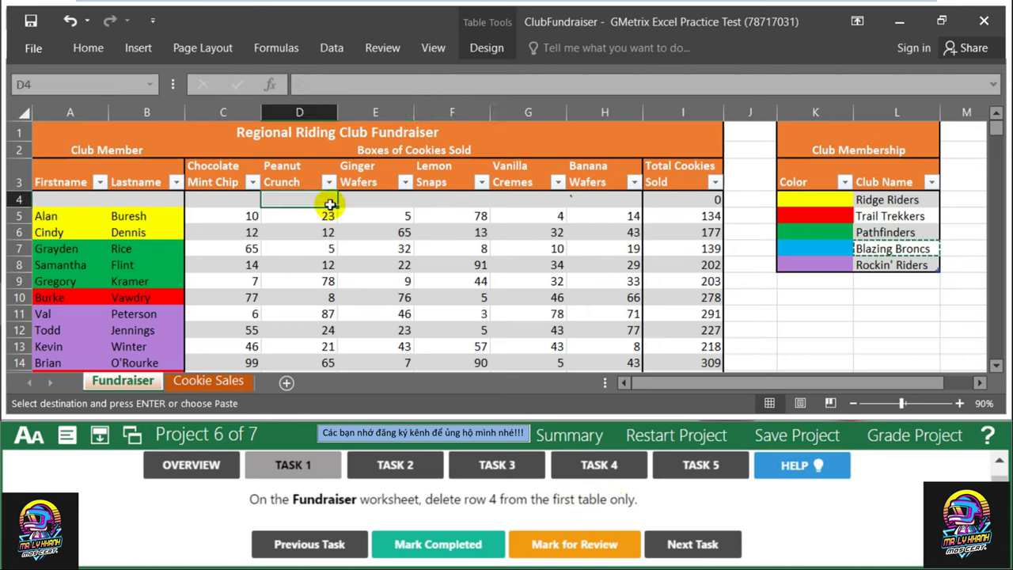
Step: Bring up row 4's shortcut menu and dismiss it without choosing a command
{"action": "left_click", "coordinate": [22, 198]}
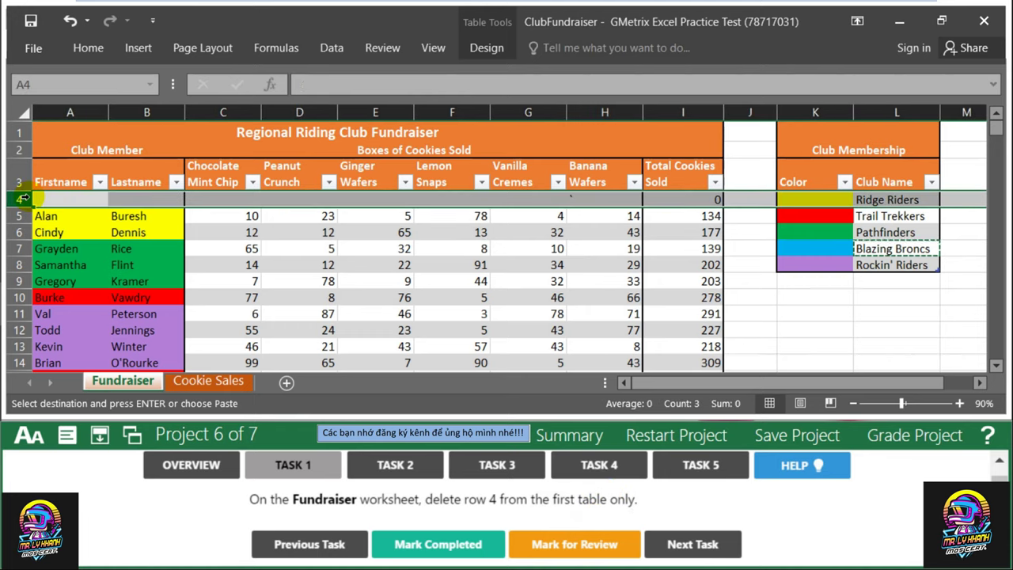
{"action": "right_click", "coordinate": [22, 198]}
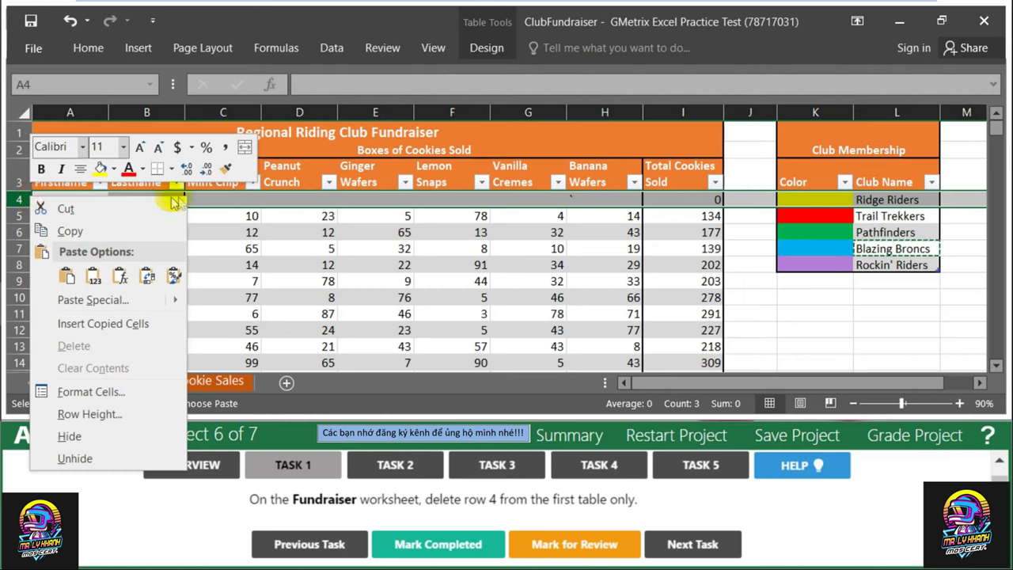
{"action": "left_click", "coordinate": [530, 221]}
{"action": "left_click", "coordinate": [485, 231]}
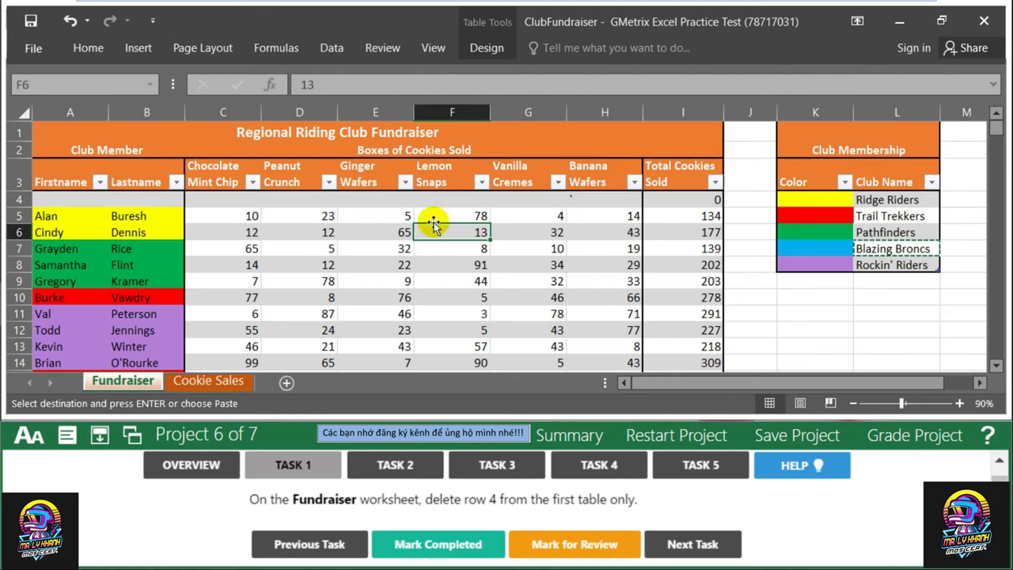
{"action": "left_click", "coordinate": [379, 199]}
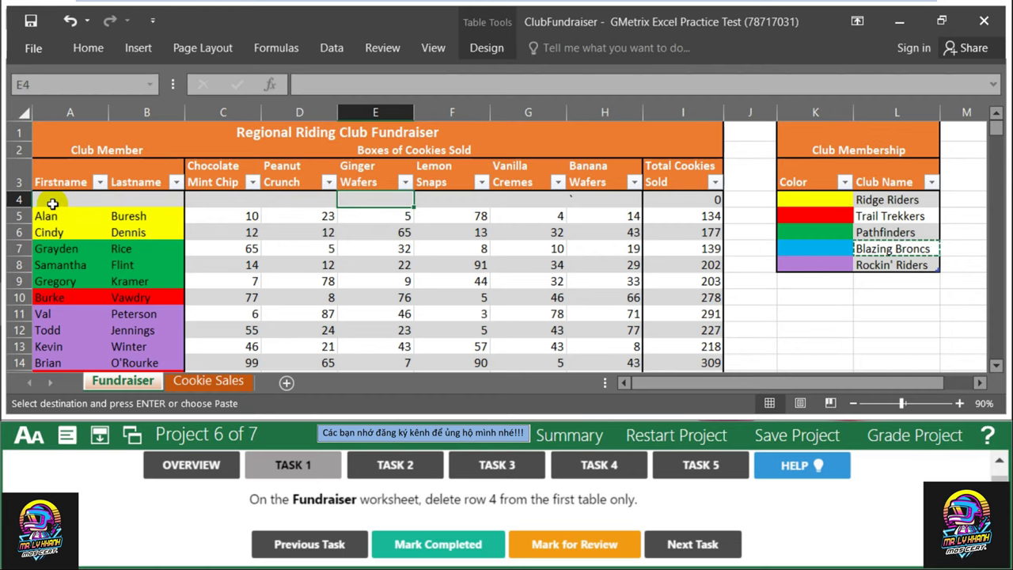
Step: Select the empty table row 4 cells from column A across to H
{"action": "left_click", "coordinate": [37, 198]}
{"action": "left_click", "coordinate": [308, 204]}
{"action": "left_click_drag", "start_coordinate": [59, 199], "coordinate": [670, 192]}
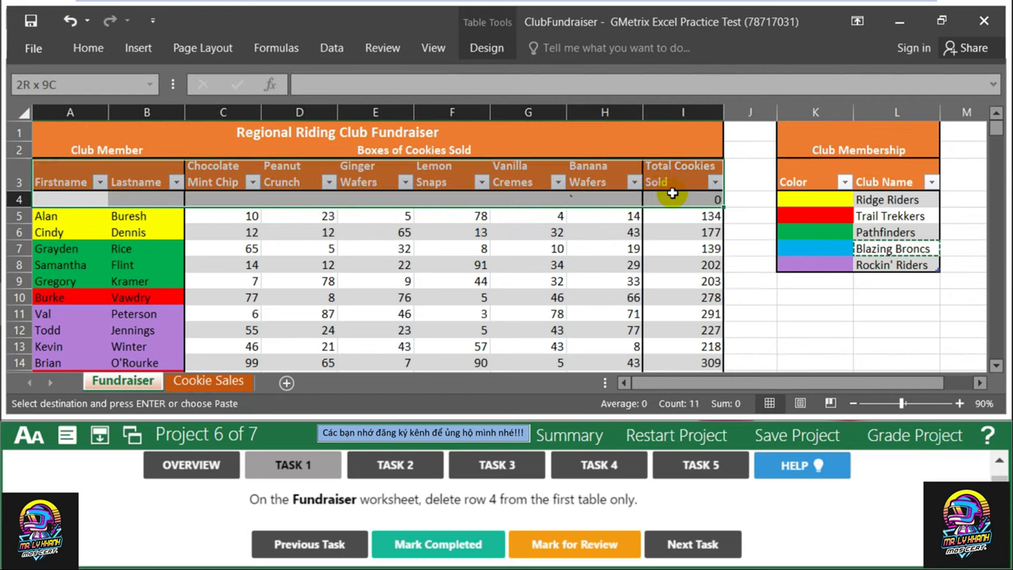
{"action": "left_click", "coordinate": [11, 199]}
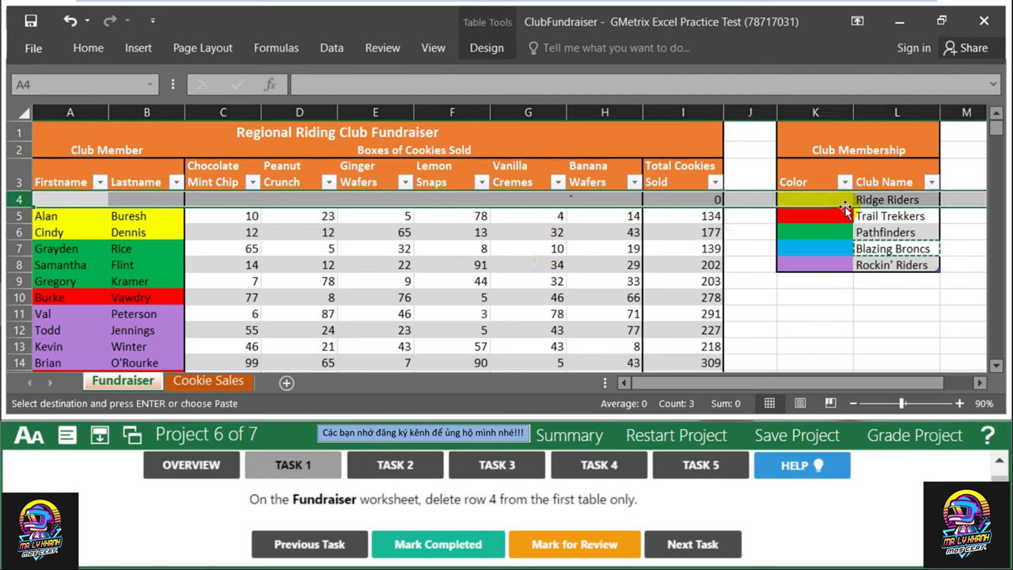
{"action": "left_click", "coordinate": [683, 232]}
{"action": "mouse_move", "coordinate": [680, 200]}
{"action": "left_mouse_down"}
{"action": "mouse_move", "coordinate": [286, 220]}
{"action": "mouse_move", "coordinate": [36, 200]}
{"action": "left_mouse_up"}
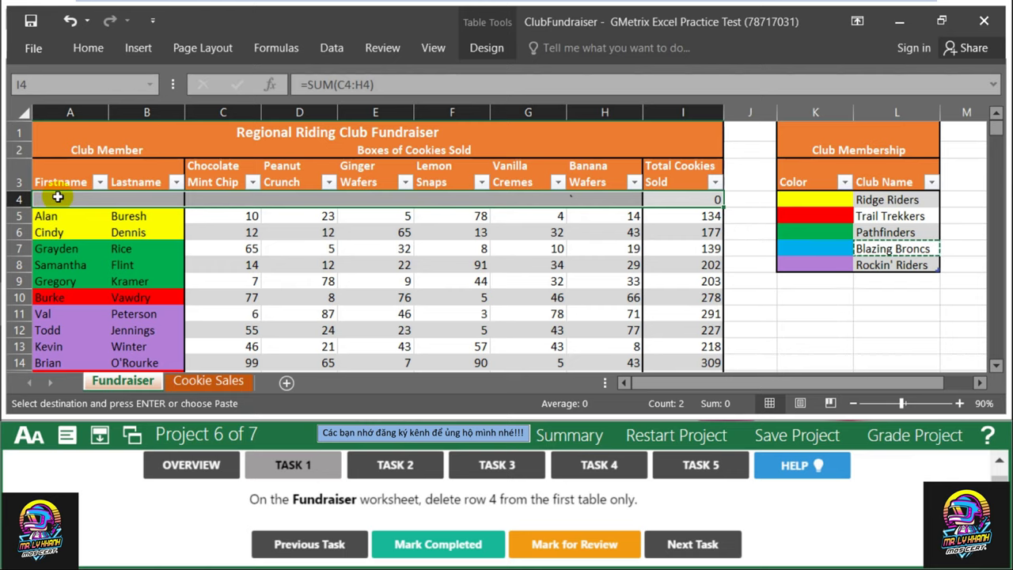
{"action": "right_click", "coordinate": [58, 196]}
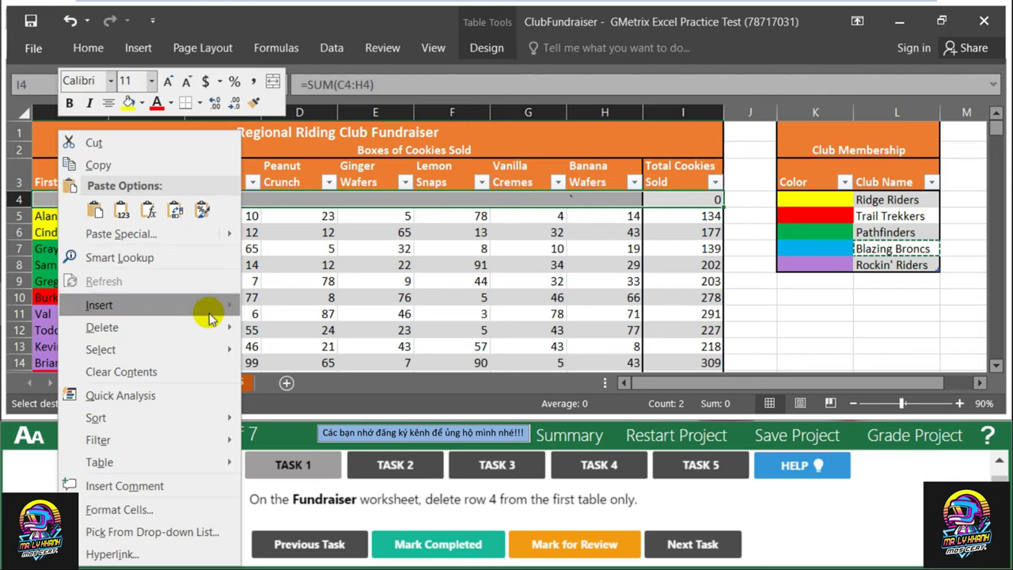
{"action": "mouse_move", "coordinate": [102, 327]}
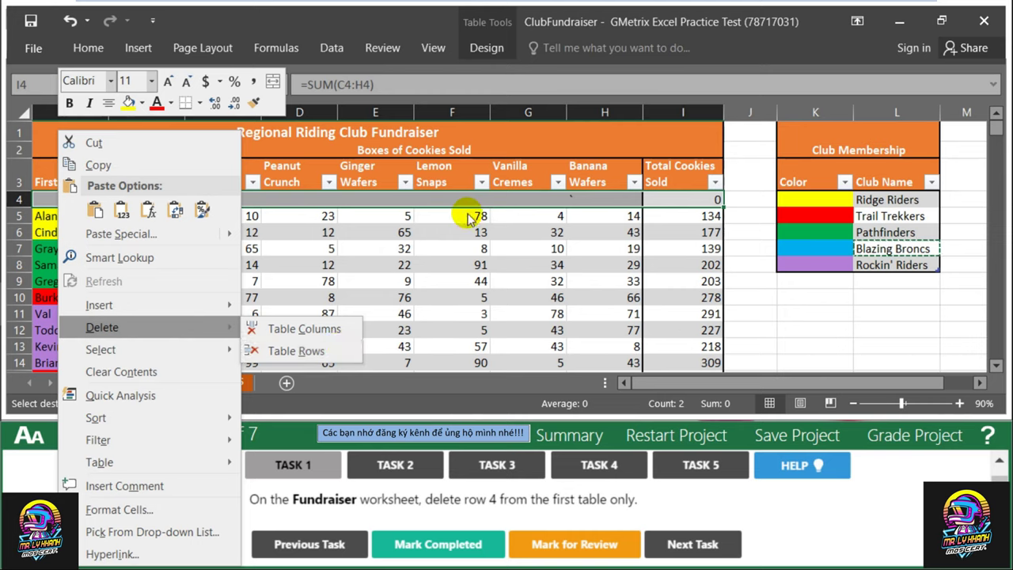
Step: Delete row 4 from the Fundraiser table only, using Home > Delete > Delete Table Rows
{"action": "key", "text": "Escape"}
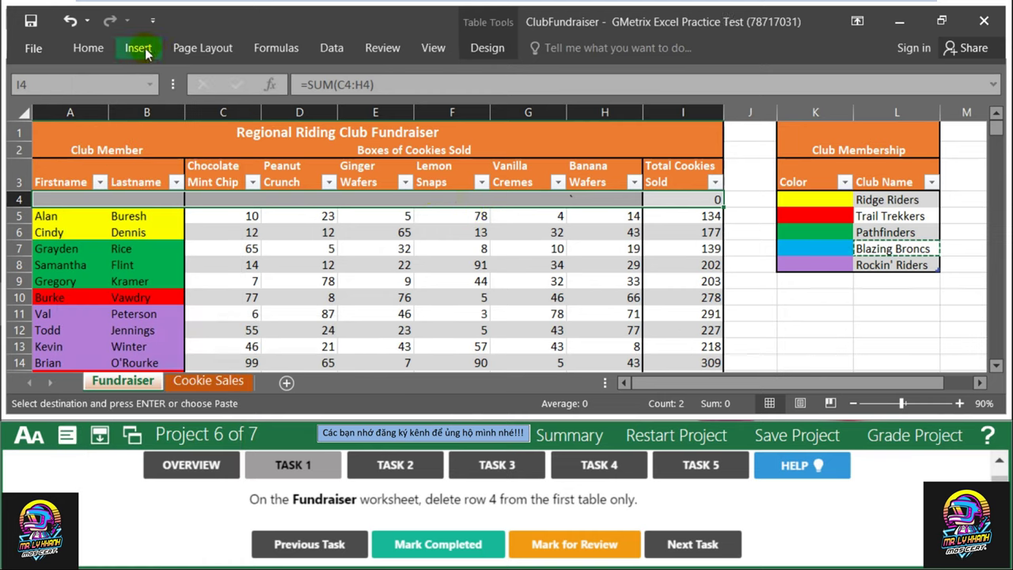
{"action": "left_click", "coordinate": [102, 47]}
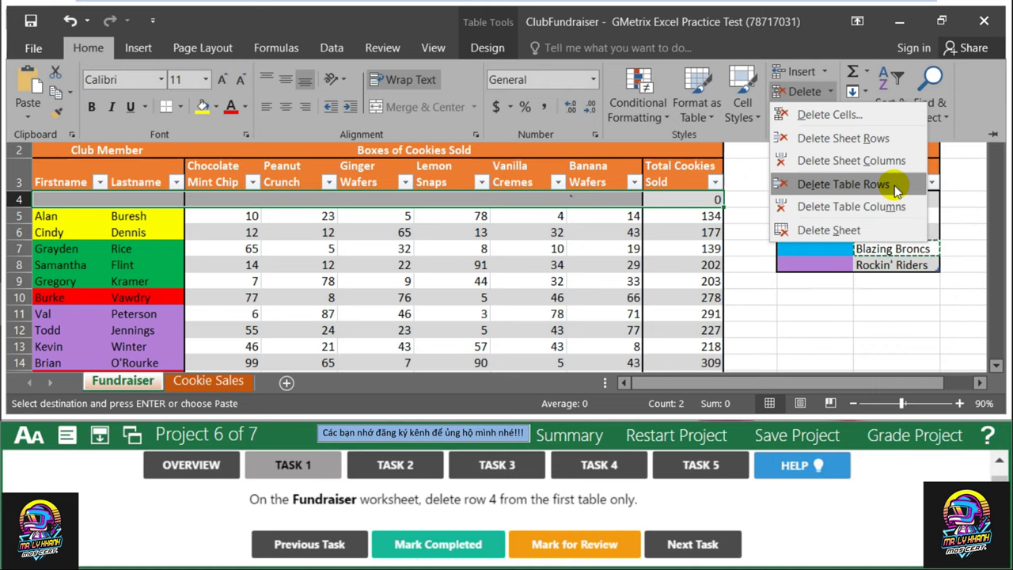
{"action": "left_click", "coordinate": [843, 184]}
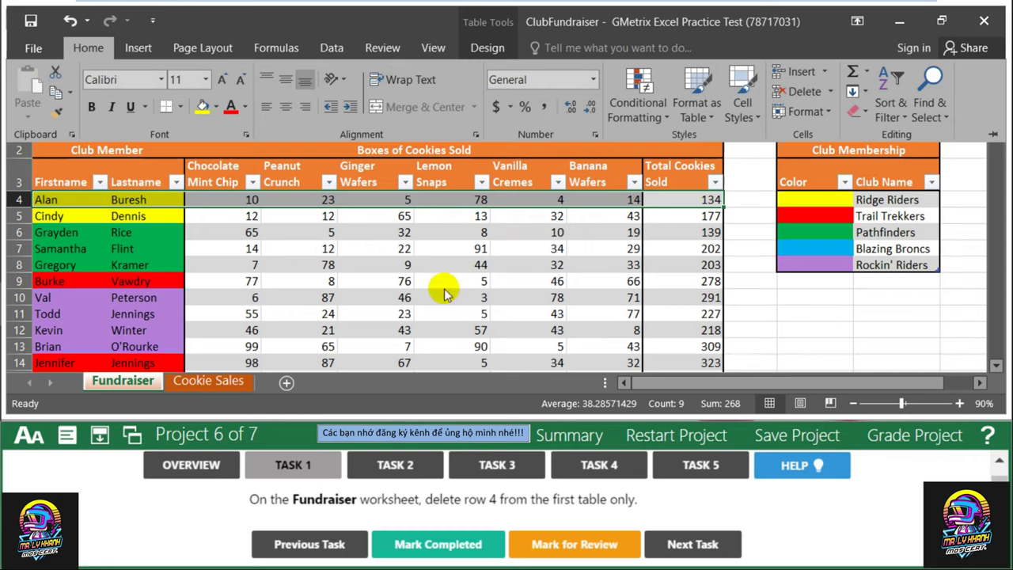
Step: Mark Task 1 completed, open Task 2, and switch to the Cookie Sales sheet
{"action": "left_click", "coordinate": [444, 544]}
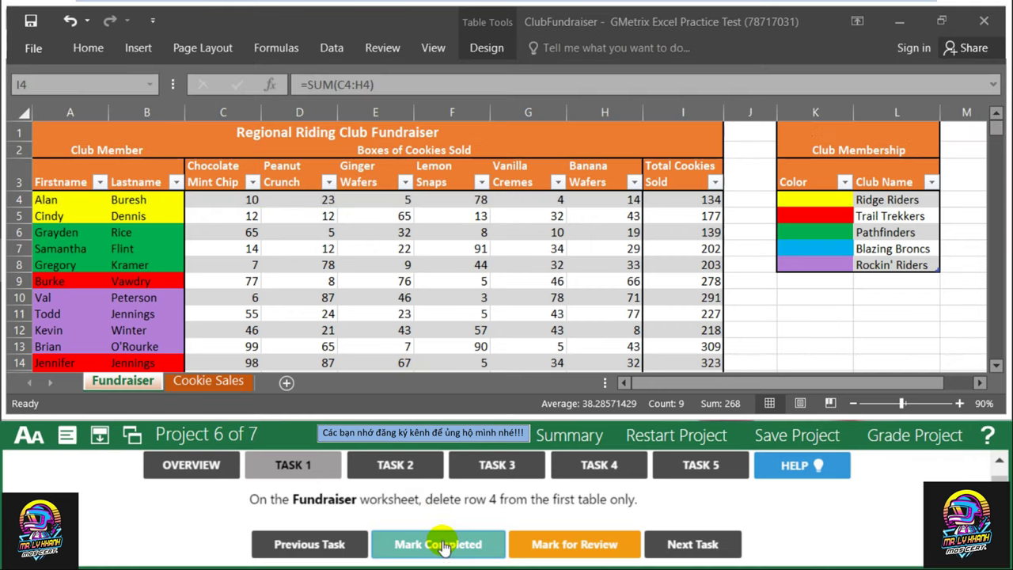
{"action": "left_click", "coordinate": [395, 474]}
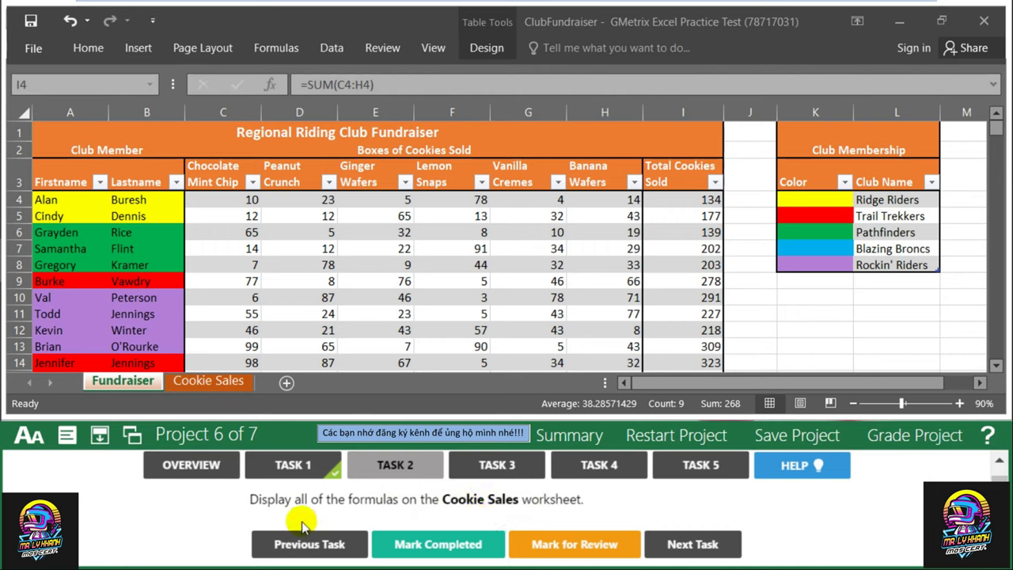
{"action": "left_click", "coordinate": [209, 381]}
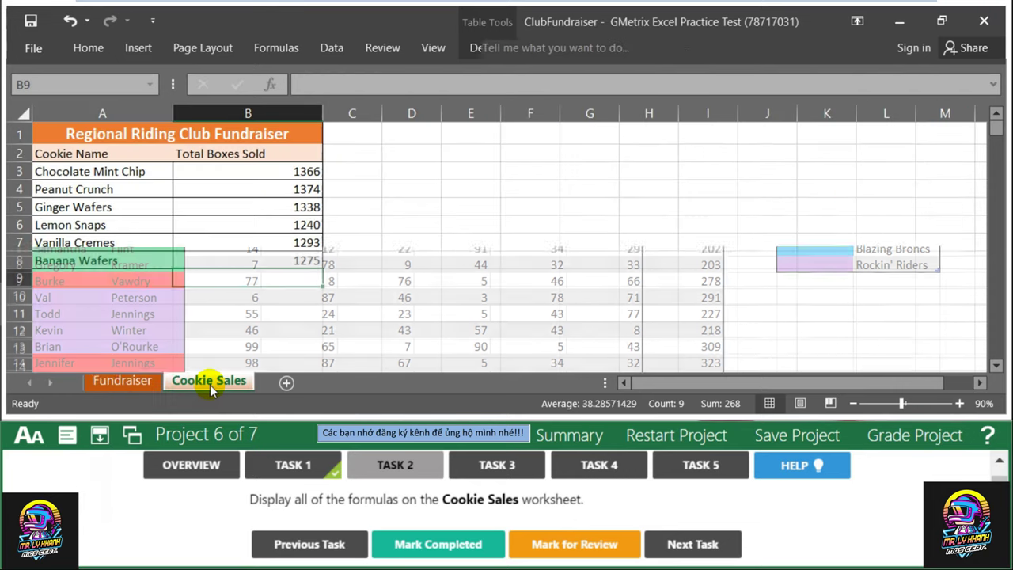
Step: Inspect the SUM totals for Peanut Crunch, Lemon Snaps, Vanilla Cremes and Banana Wafers
{"action": "left_click", "coordinate": [242, 311]}
{"action": "left_click", "coordinate": [228, 242]}
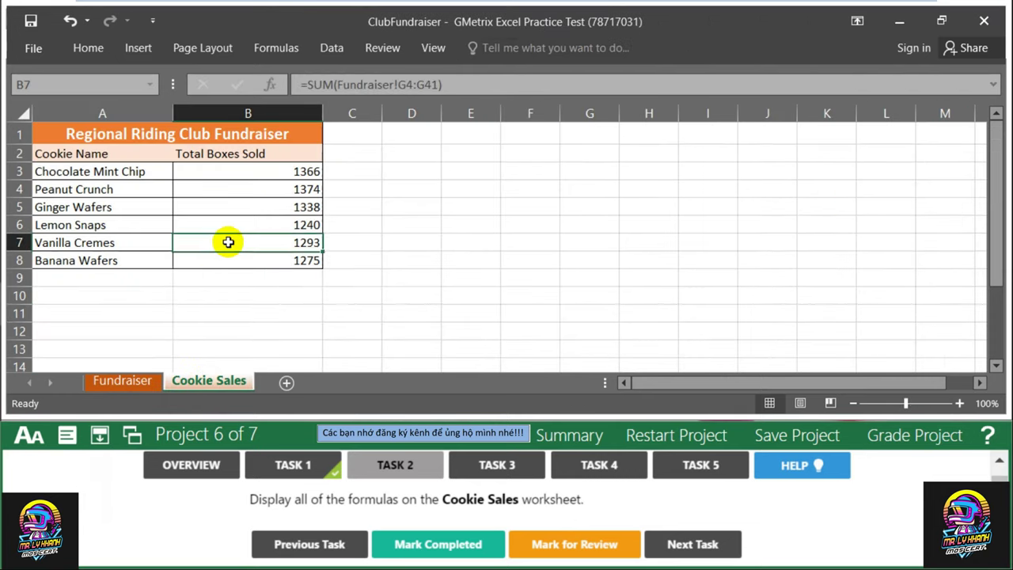
{"action": "left_click", "coordinate": [229, 190]}
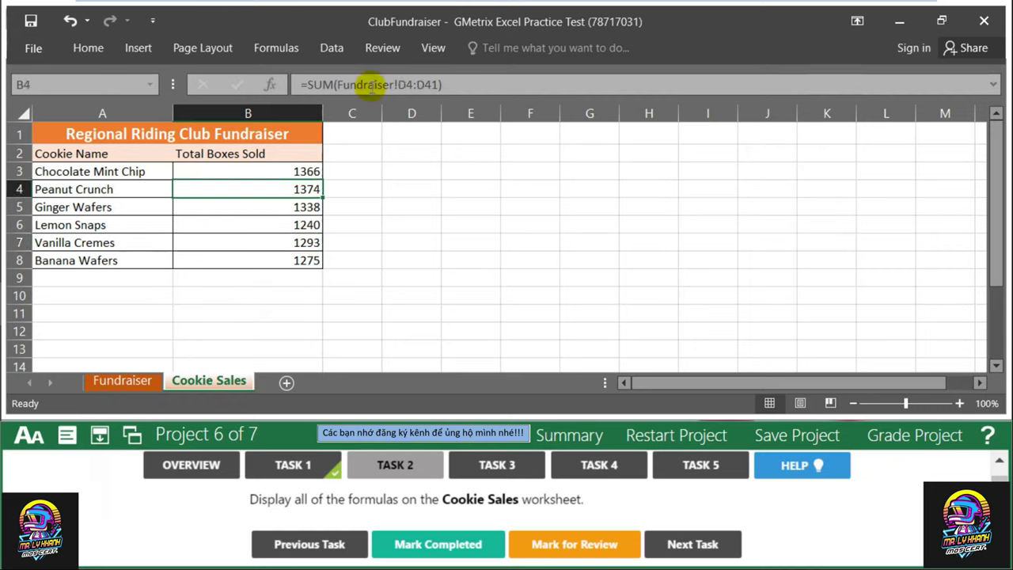
{"action": "left_click", "coordinate": [273, 239]}
{"action": "left_click", "coordinate": [273, 225]}
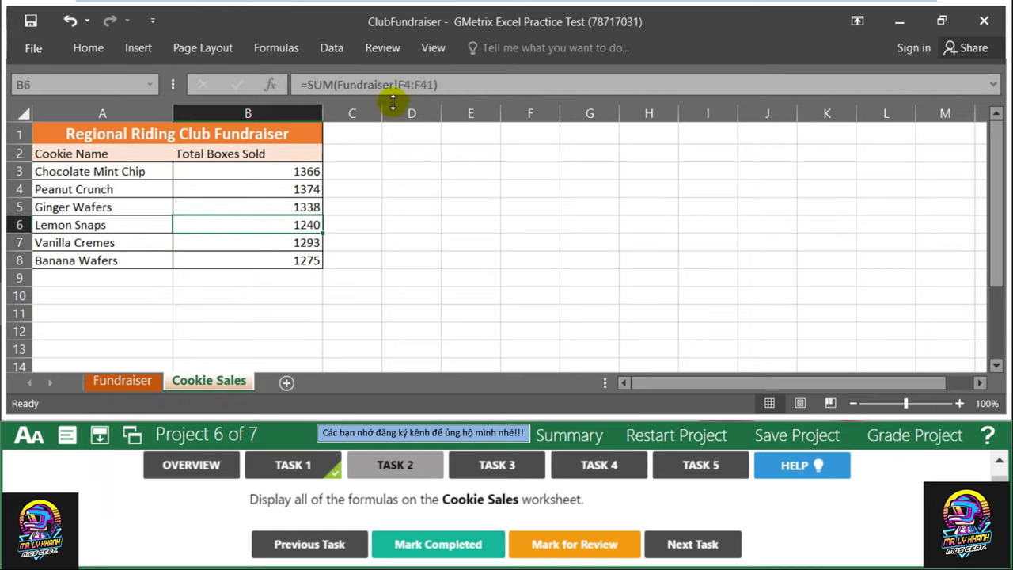
{"action": "left_click", "coordinate": [225, 260]}
{"action": "left_click", "coordinate": [229, 190]}
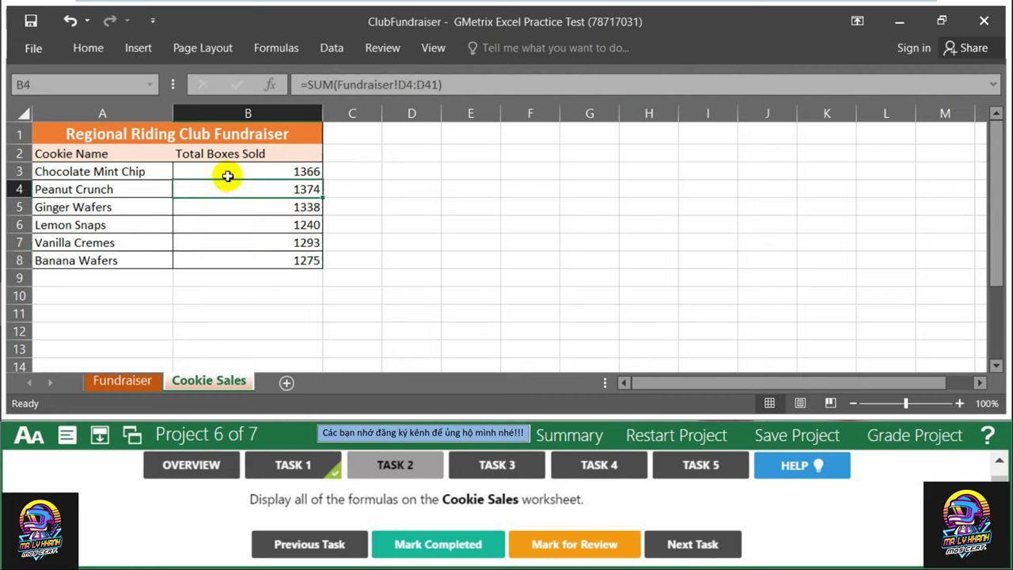
{"action": "left_click", "coordinate": [227, 237]}
{"action": "left_click", "coordinate": [233, 260]}
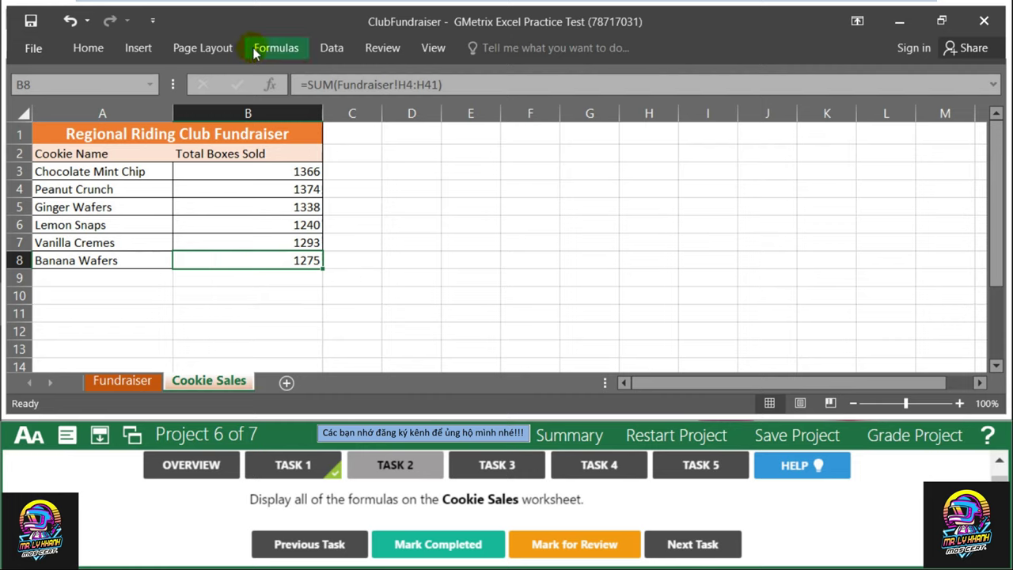
{"action": "left_click", "coordinate": [290, 52]}
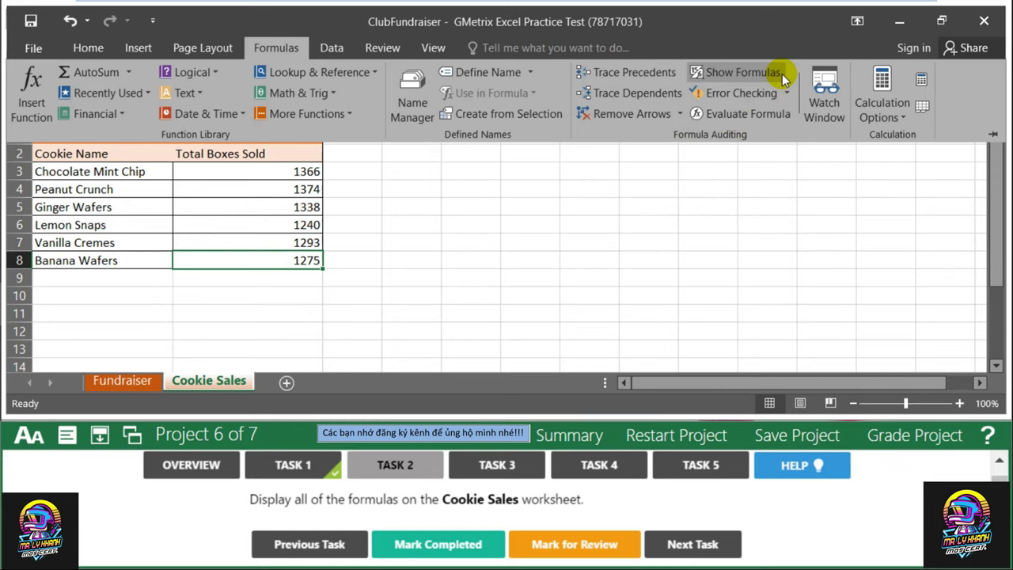
Step: Turn on Show Formulas for Cookie Sales, mark Task 2 completed, and open Task 3
{"action": "left_click", "coordinate": [780, 73]}
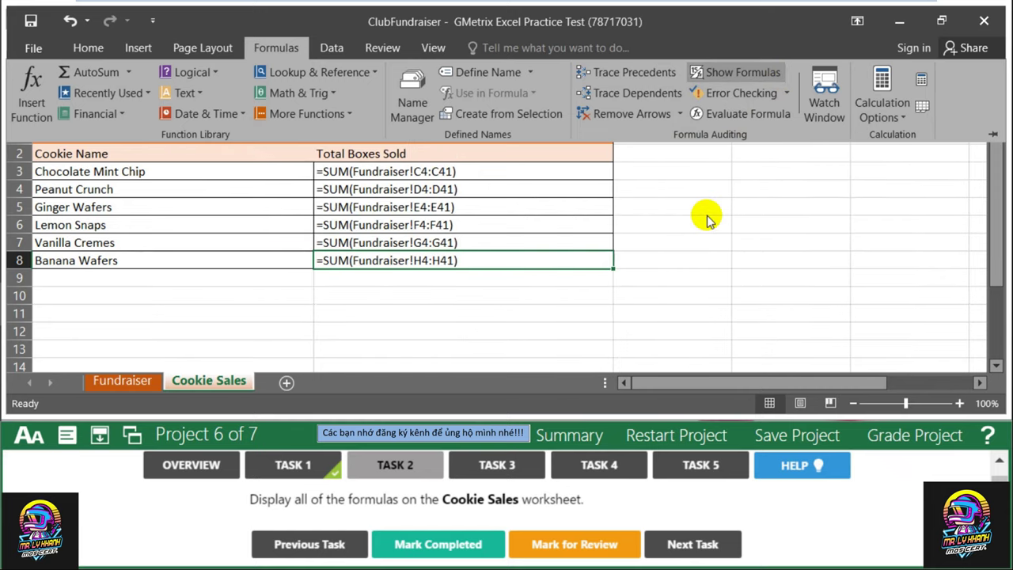
{"action": "key", "text": "Escape"}
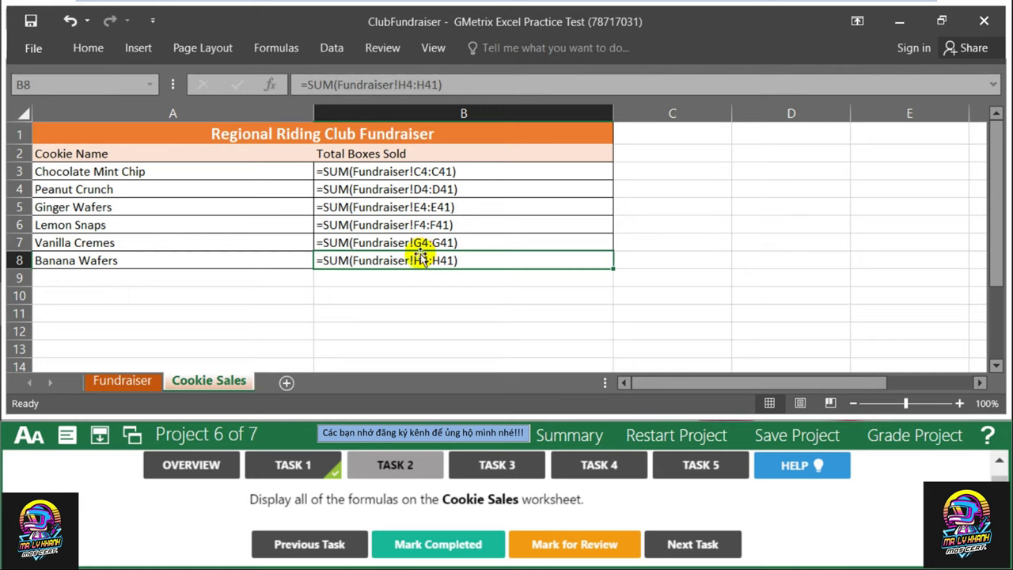
{"action": "left_click", "coordinate": [434, 534]}
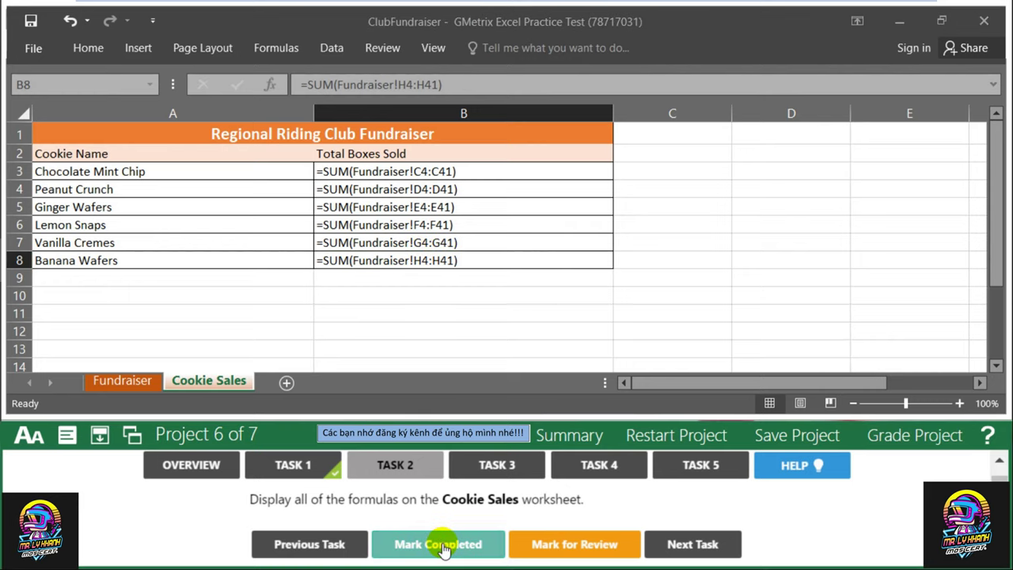
{"action": "left_click", "coordinate": [488, 473]}
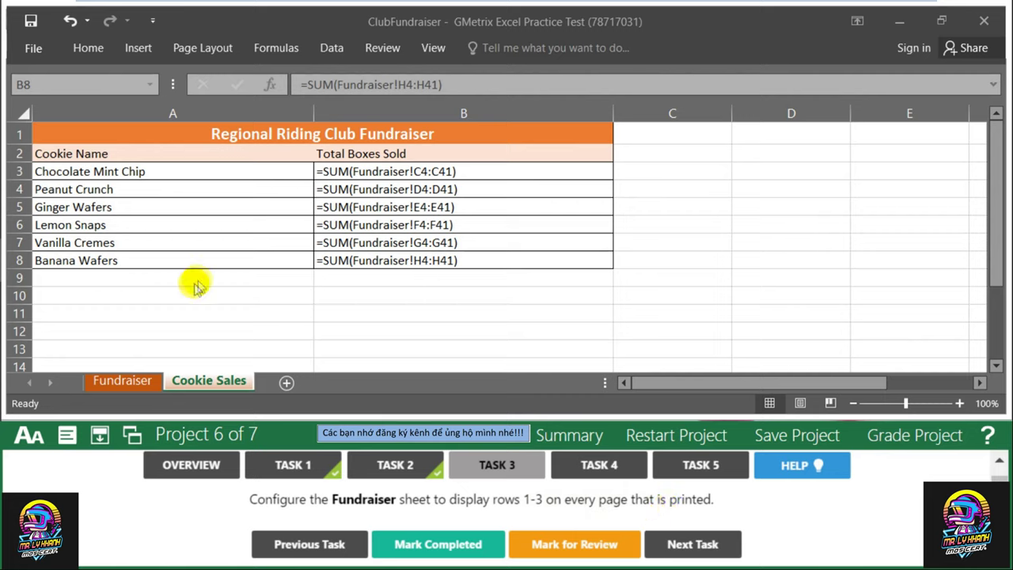
{"action": "left_click", "coordinate": [133, 385]}
Step: Preview printing the Fundraiser sheet, paging between preview pages 1 and 2
{"action": "left_click", "coordinate": [127, 381]}
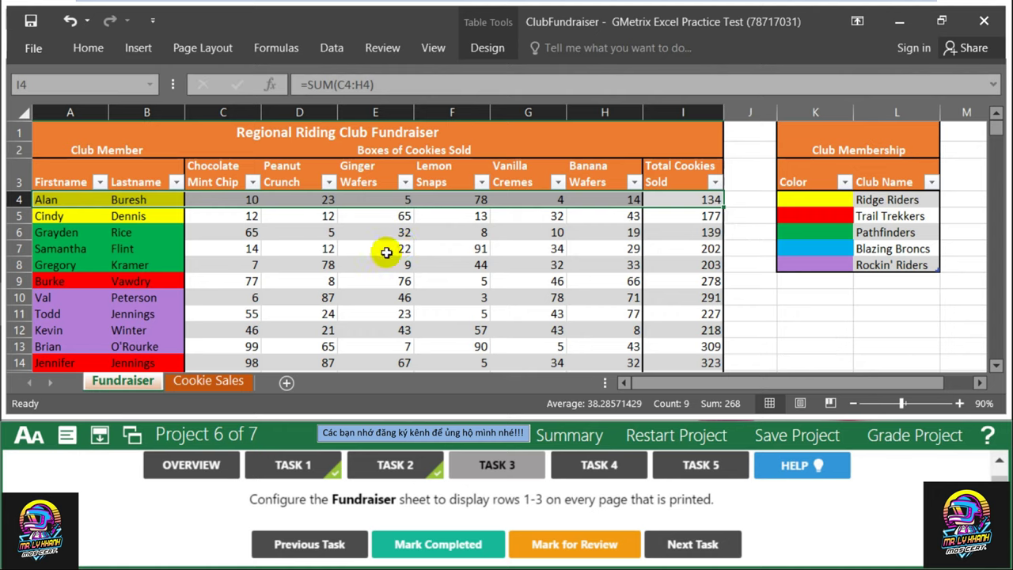
{"action": "left_click", "coordinate": [43, 51]}
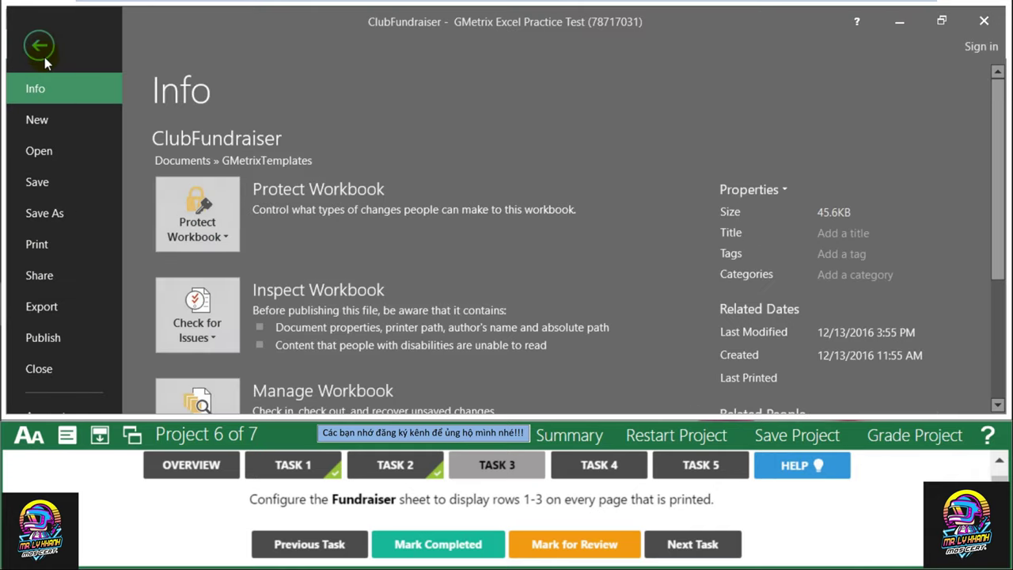
{"action": "left_click", "coordinate": [89, 254]}
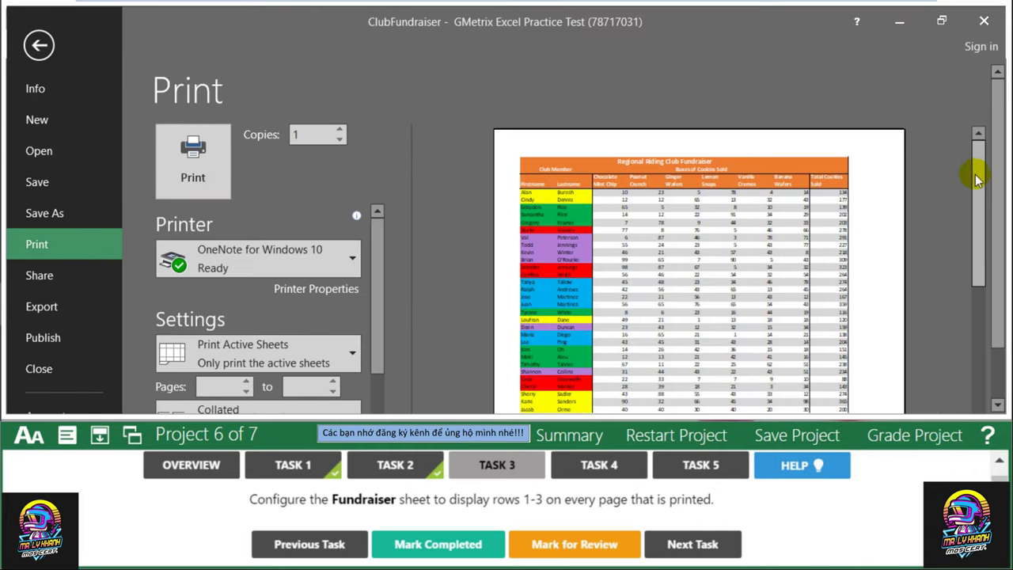
{"action": "scroll", "coordinate": [1003, 238], "scroll_direction": "down", "scroll_amount": 2}
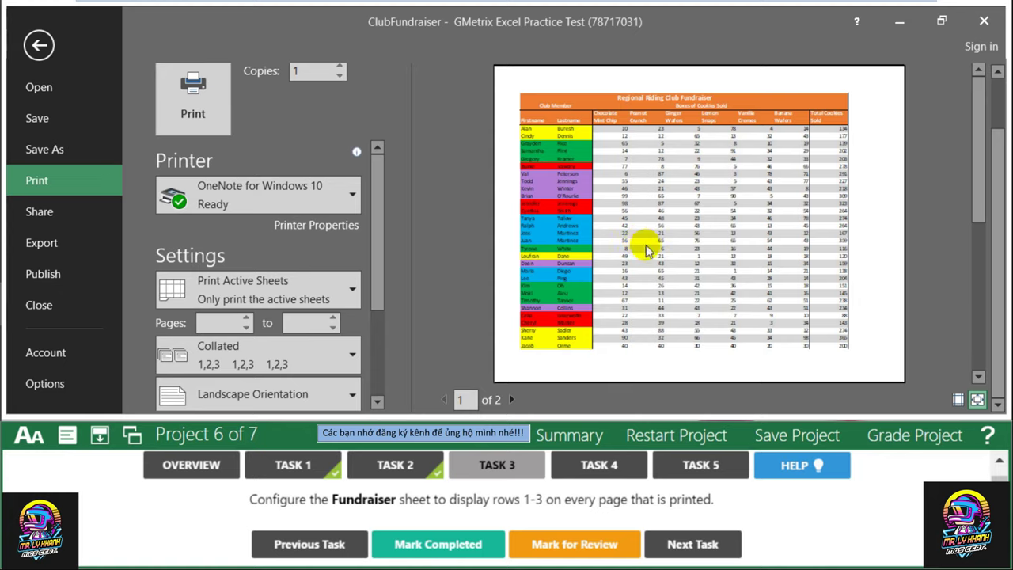
{"action": "left_click", "coordinate": [510, 399]}
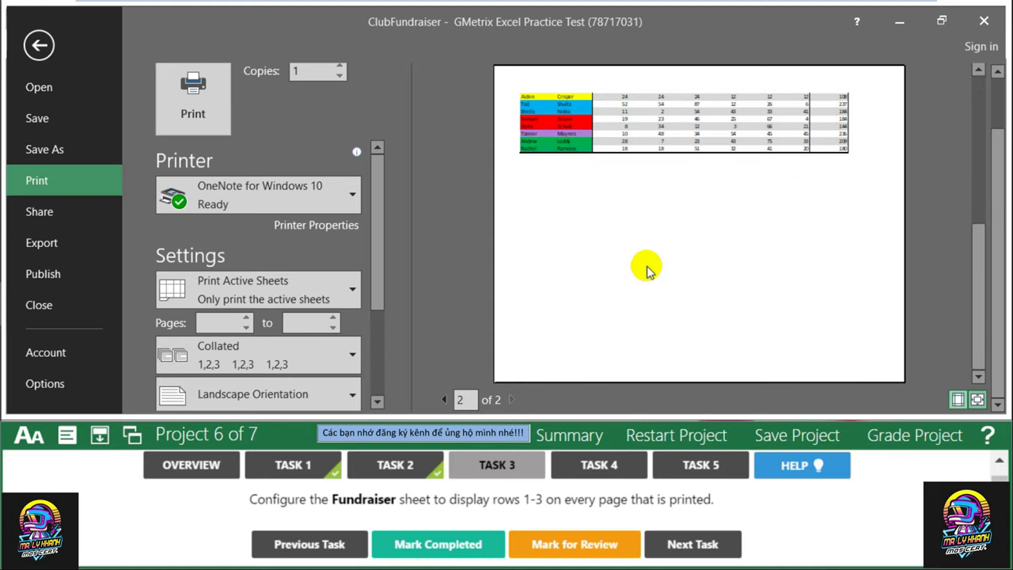
{"action": "left_click", "coordinate": [443, 399]}
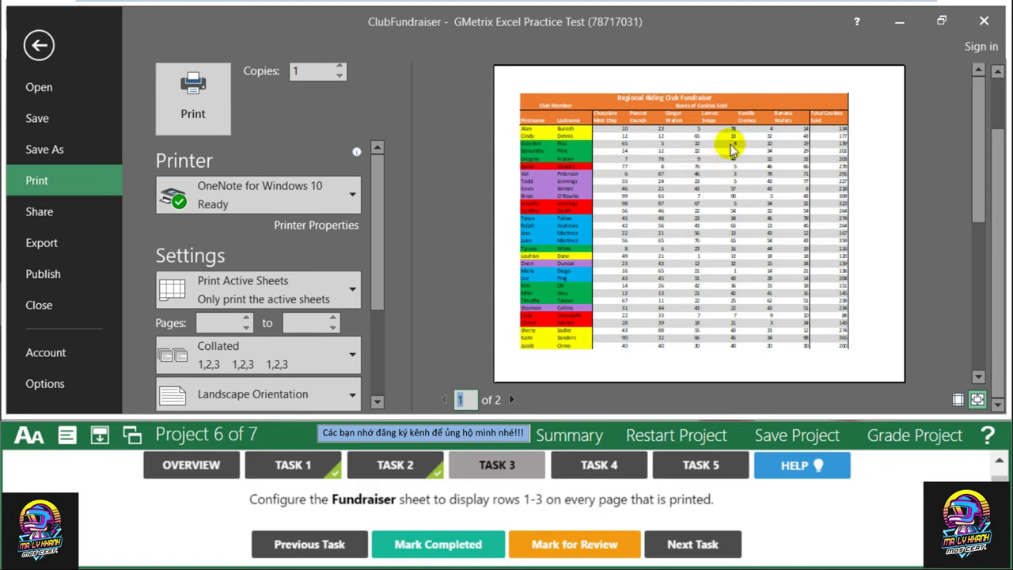
{"action": "left_click", "coordinate": [512, 399]}
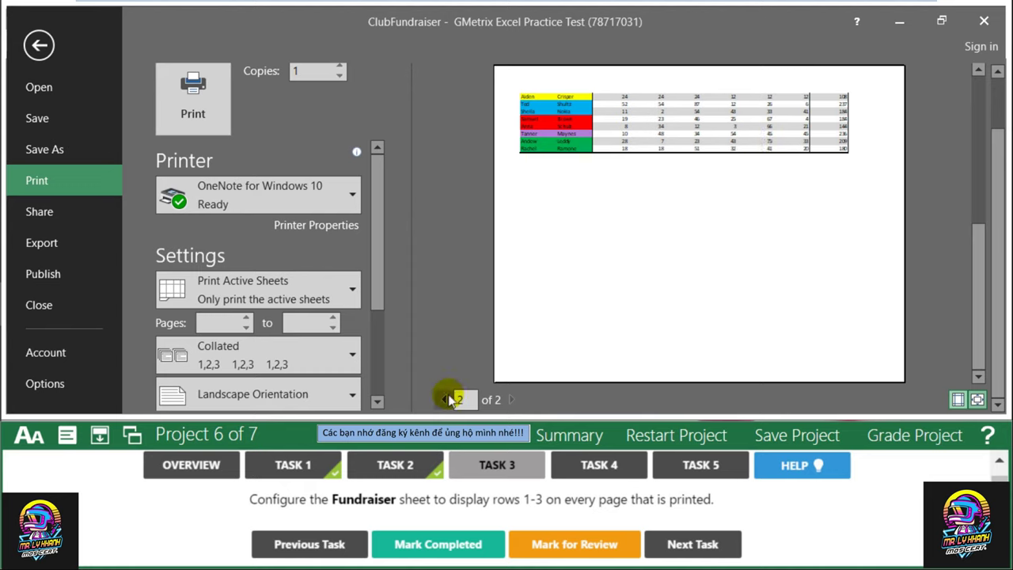
Step: Page back to preview page 1 and then page 2, and exit to the worksheet
{"action": "left_click", "coordinate": [443, 400]}
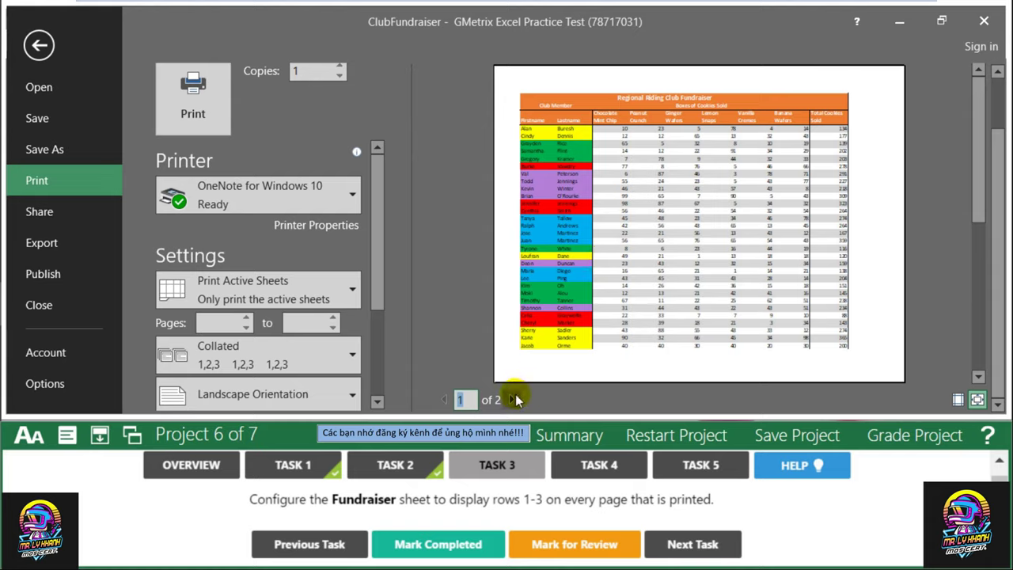
{"action": "left_click", "coordinate": [512, 400]}
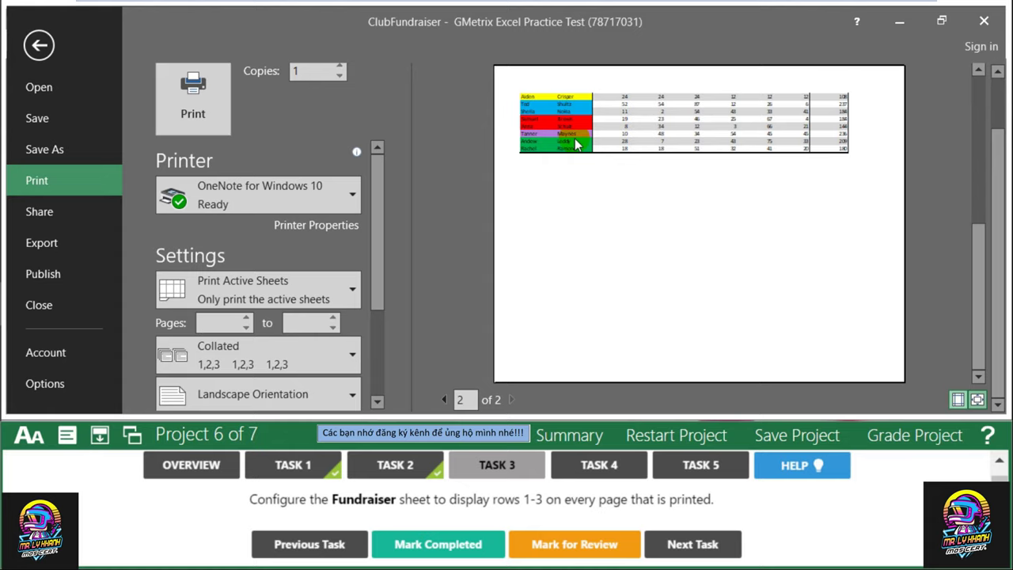
{"action": "left_click", "coordinate": [38, 46]}
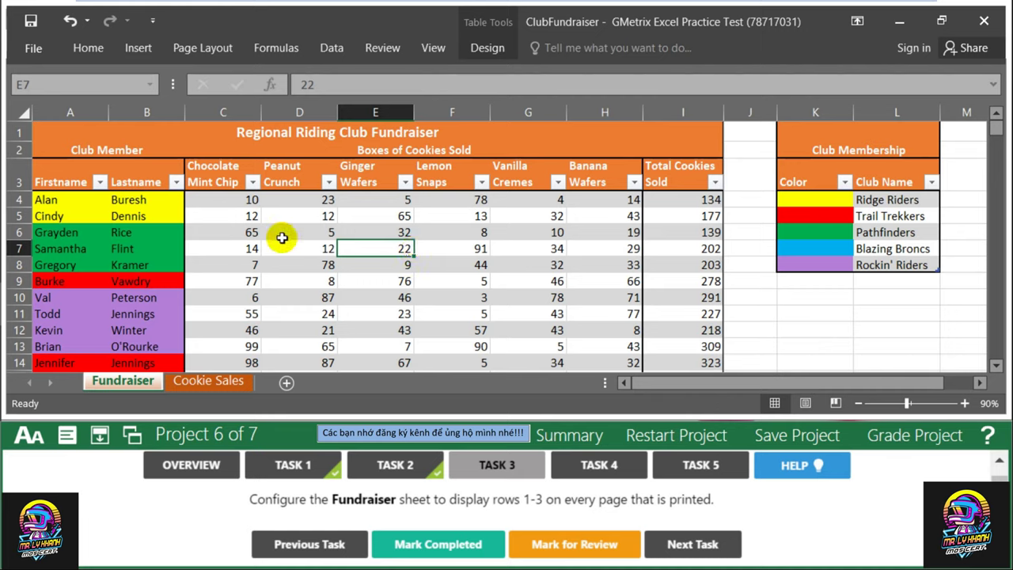
Step: Open Page Setup's Sheet tab via Page Layout > Print Titles and pick the rows-to-repeat field
{"action": "left_click", "coordinate": [203, 49]}
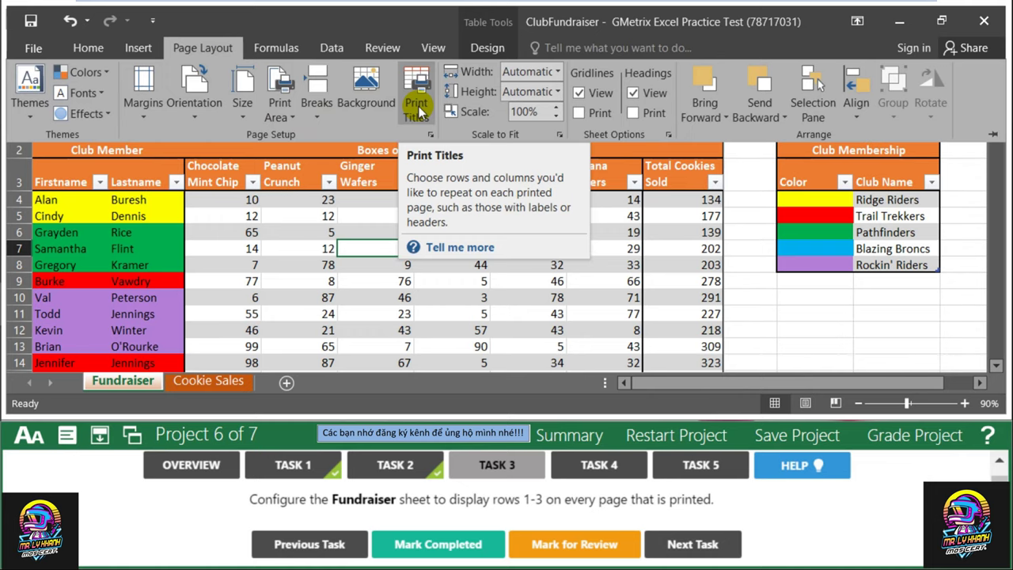
{"action": "left_click", "coordinate": [417, 108]}
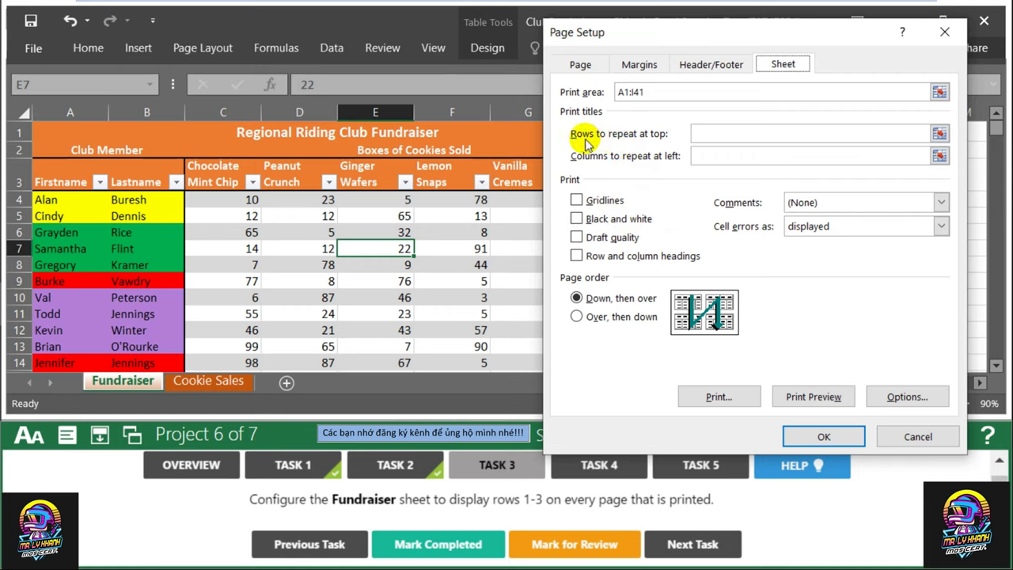
{"action": "left_click", "coordinate": [712, 134]}
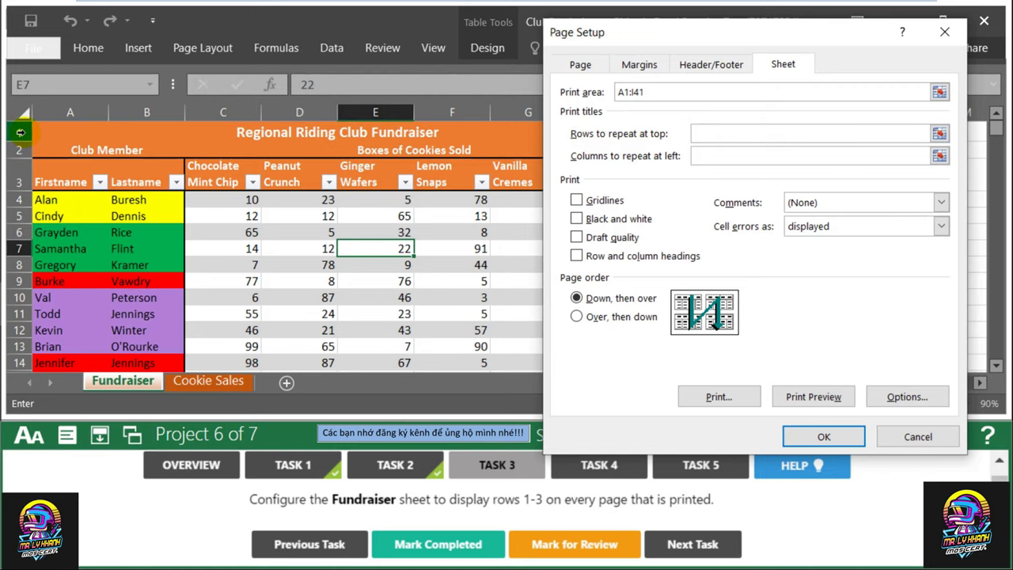
Step: Set rows $1:$3 as Rows to repeat at top and confirm with OK
{"action": "left_click_drag", "start_coordinate": [21, 132], "coordinate": [21, 174]}
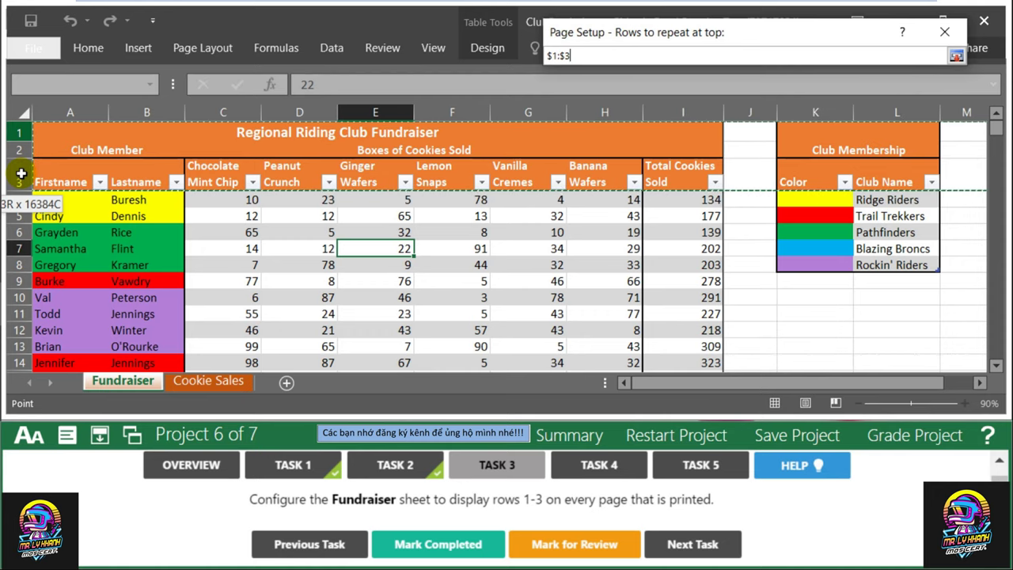
{"action": "left_click_drag", "start_coordinate": [21, 173], "coordinate": [20, 170]}
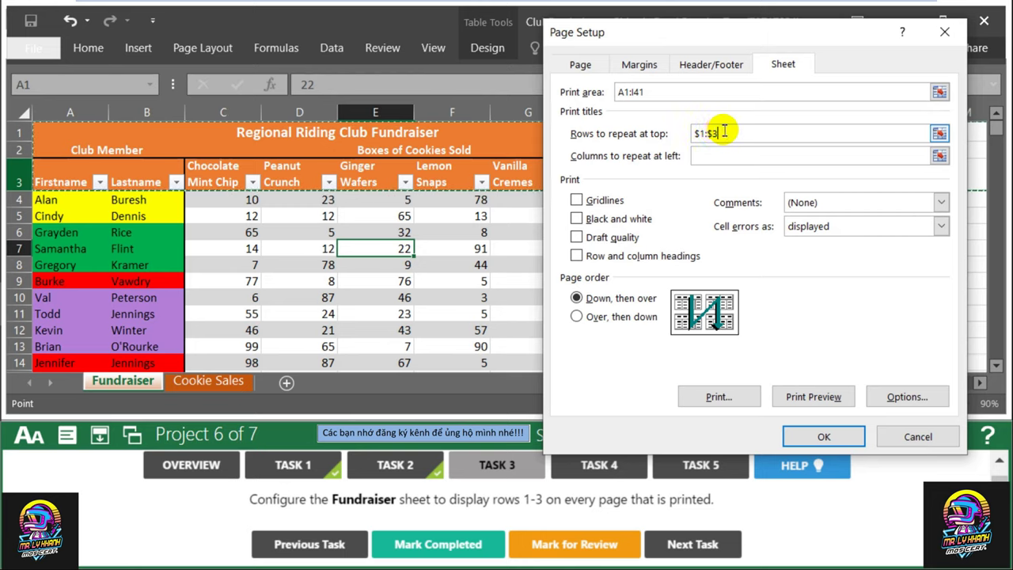
{"action": "left_click", "coordinate": [845, 441]}
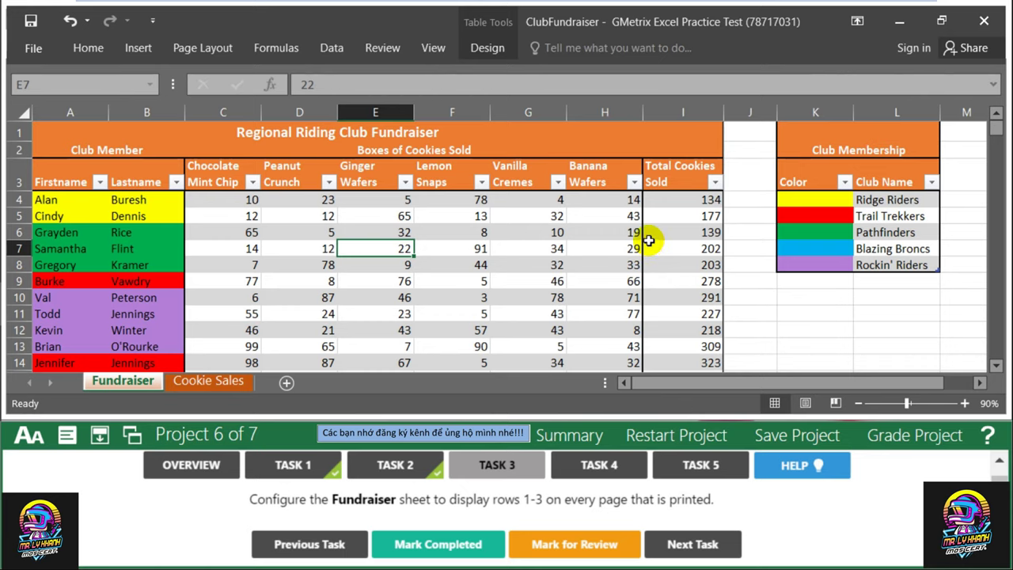
{"action": "left_click", "coordinate": [649, 238]}
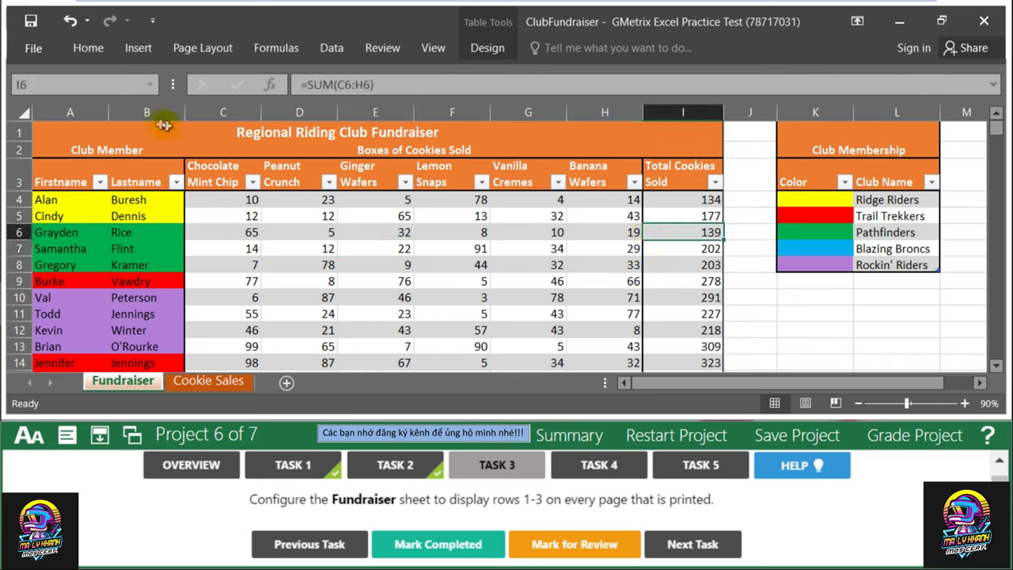
{"action": "left_click", "coordinate": [34, 50]}
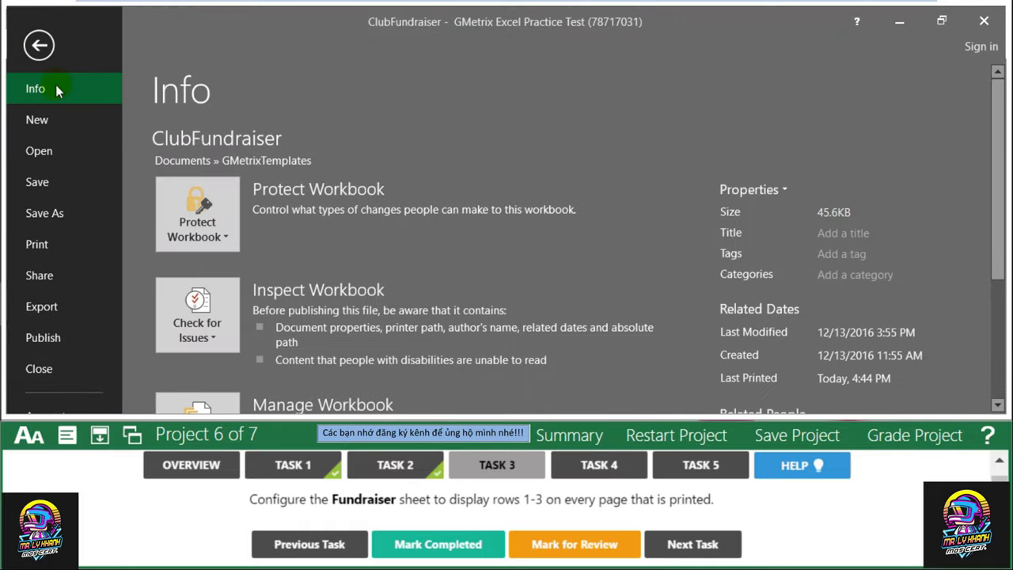
{"action": "left_click", "coordinate": [61, 250]}
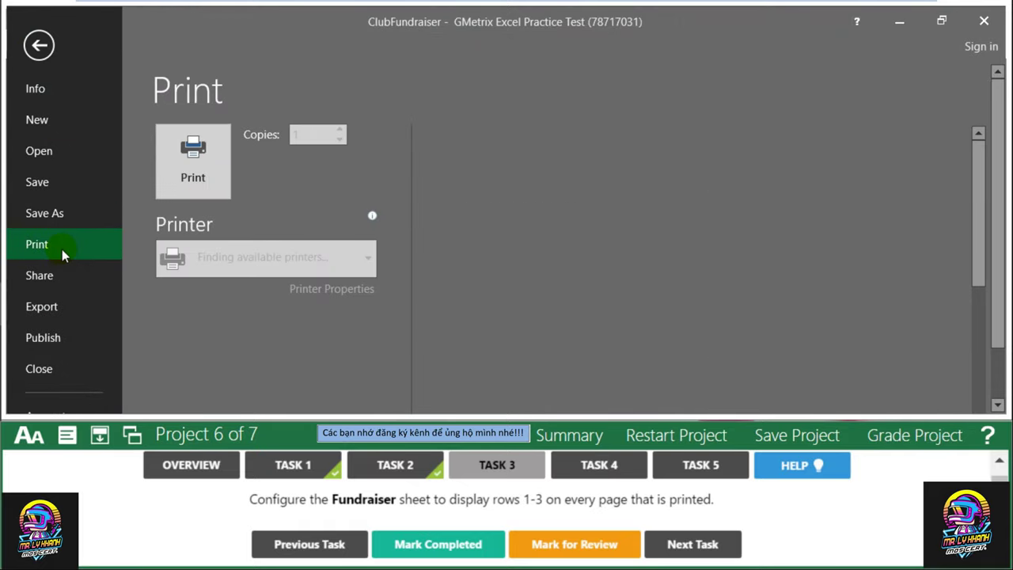
{"action": "left_click_drag", "start_coordinate": [997, 169], "coordinate": [997, 260]}
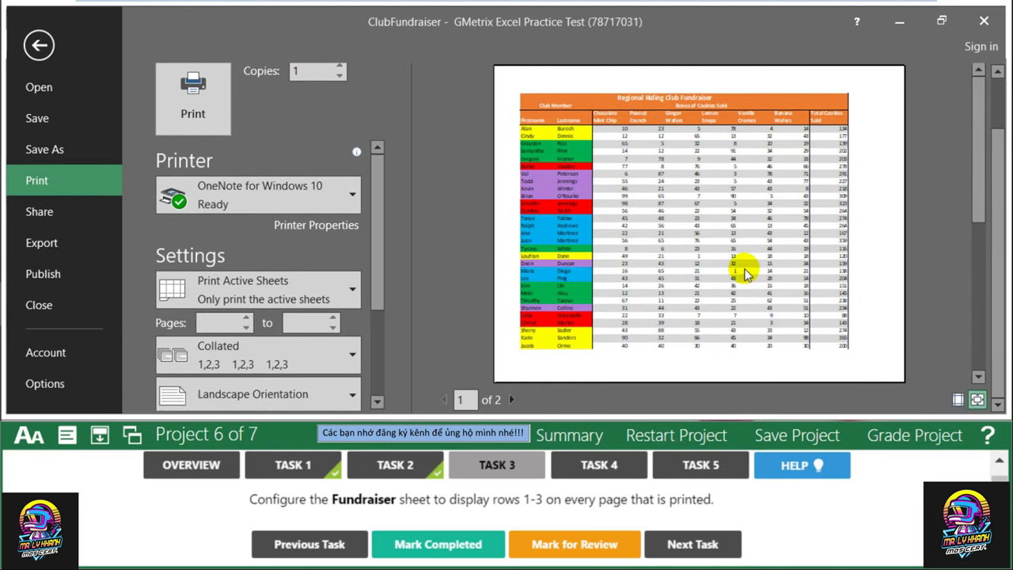
{"action": "left_click", "coordinate": [512, 401]}
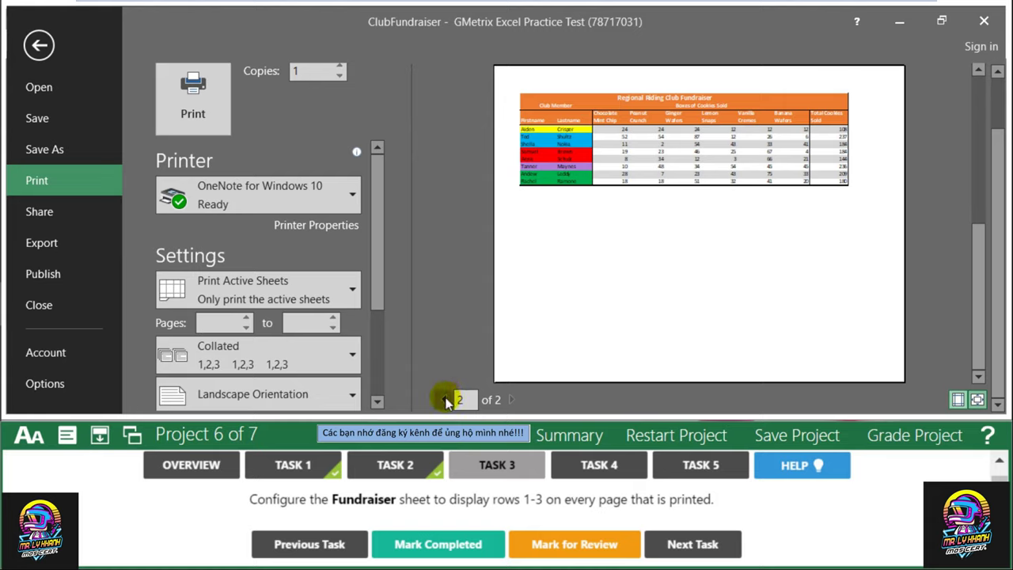
{"action": "left_click", "coordinate": [444, 400]}
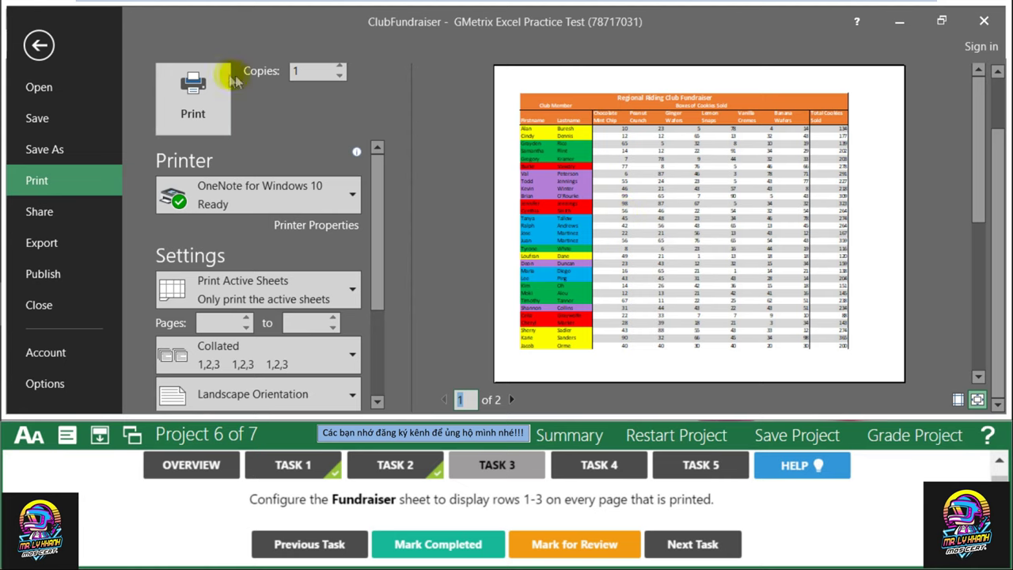
{"action": "left_click", "coordinate": [39, 45]}
{"action": "left_click", "coordinate": [451, 279]}
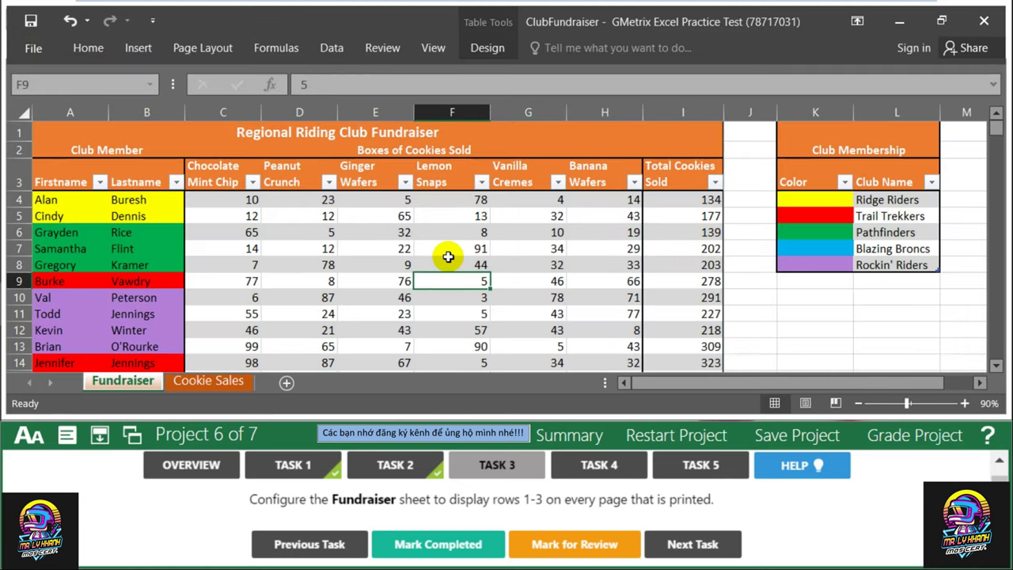
Step: Mark Task 3 completed, open Task 4's instruction, and return to the Cookie Sales sheet
{"action": "scroll", "coordinate": [448, 257], "scroll_direction": "down", "scroll_amount": 2}
{"action": "scroll", "coordinate": [448, 258], "scroll_direction": "up", "scroll_amount": 1}
{"action": "scroll", "coordinate": [450, 253], "scroll_direction": "up", "scroll_amount": 1}
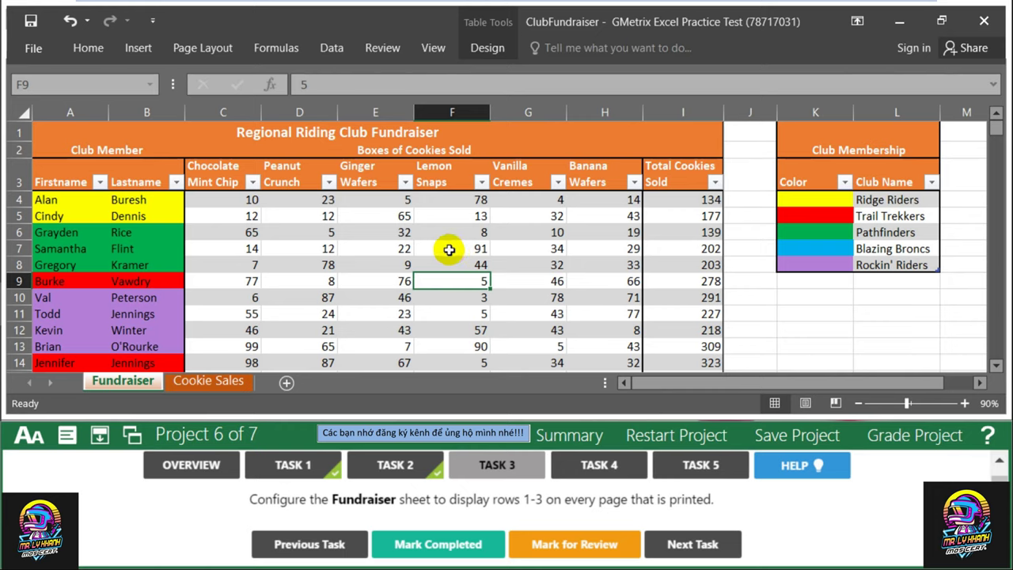
{"action": "left_click", "coordinate": [475, 547]}
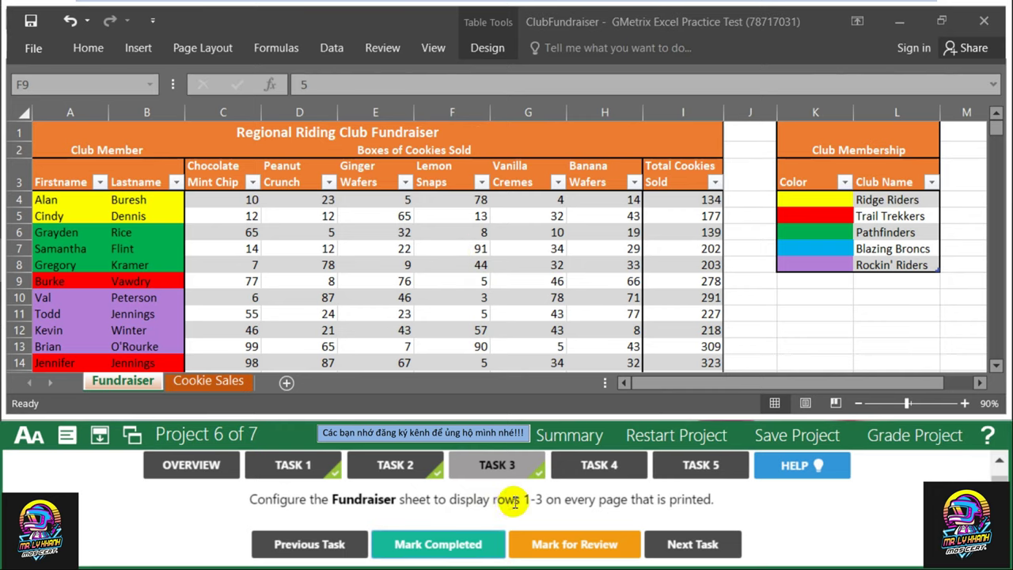
{"action": "left_click", "coordinate": [600, 466]}
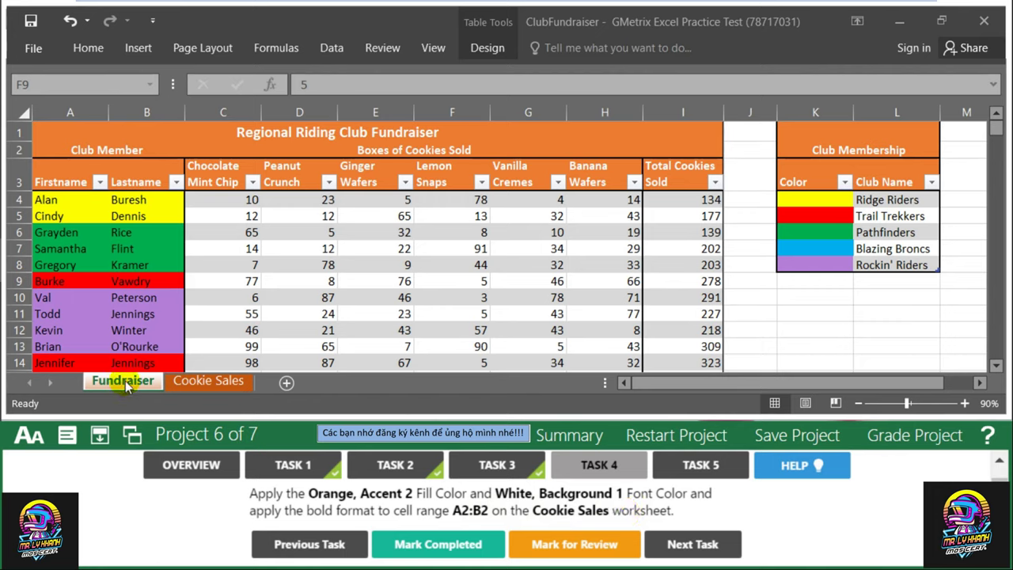
{"action": "left_click", "coordinate": [210, 383]}
Step: On the Cookie Sales sheet, fill header cells A2:B2 with Orange, Accent 2
{"action": "left_click", "coordinate": [209, 382]}
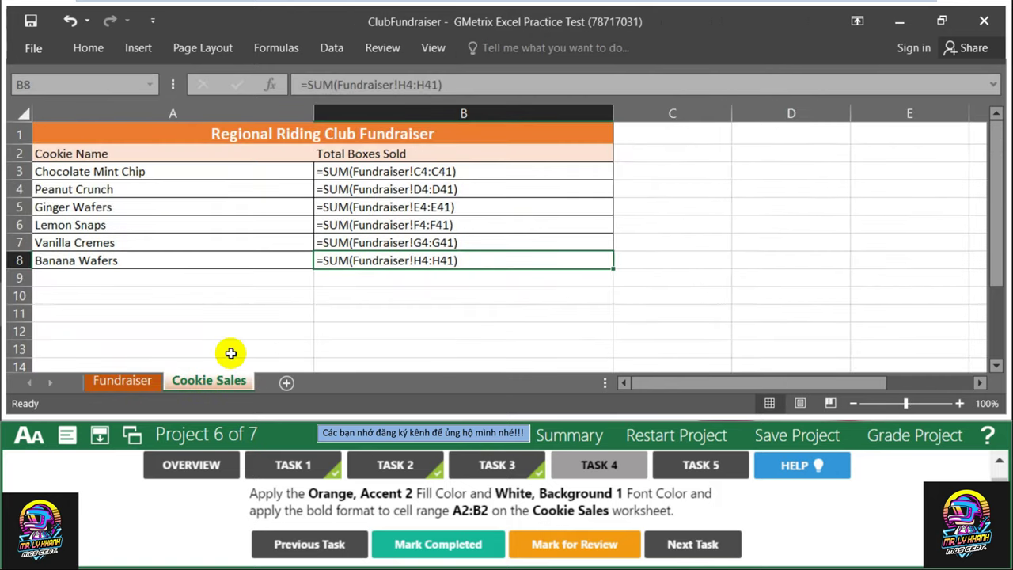
{"action": "left_click_drag", "start_coordinate": [101, 153], "coordinate": [396, 154]}
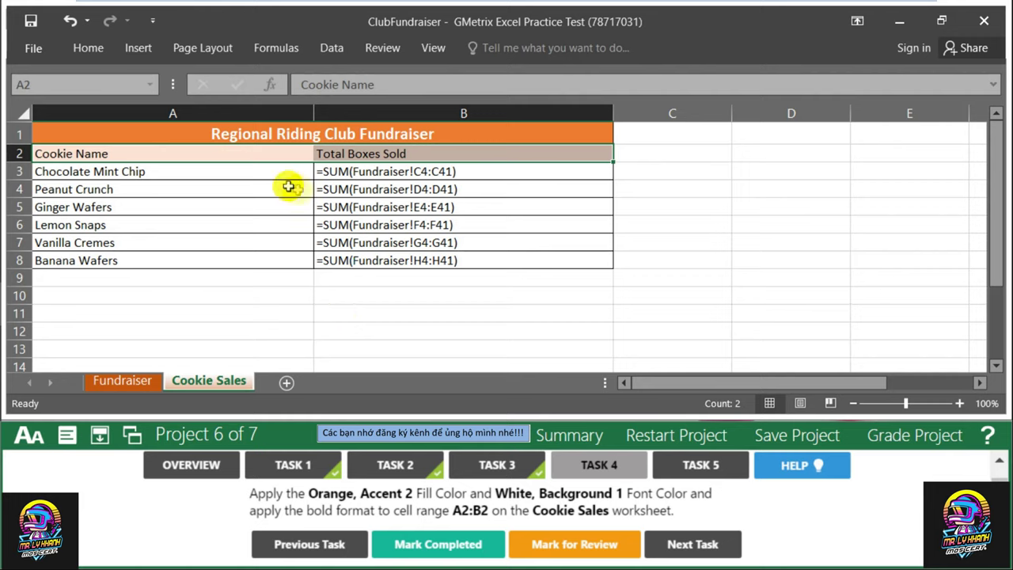
{"action": "left_click", "coordinate": [87, 49]}
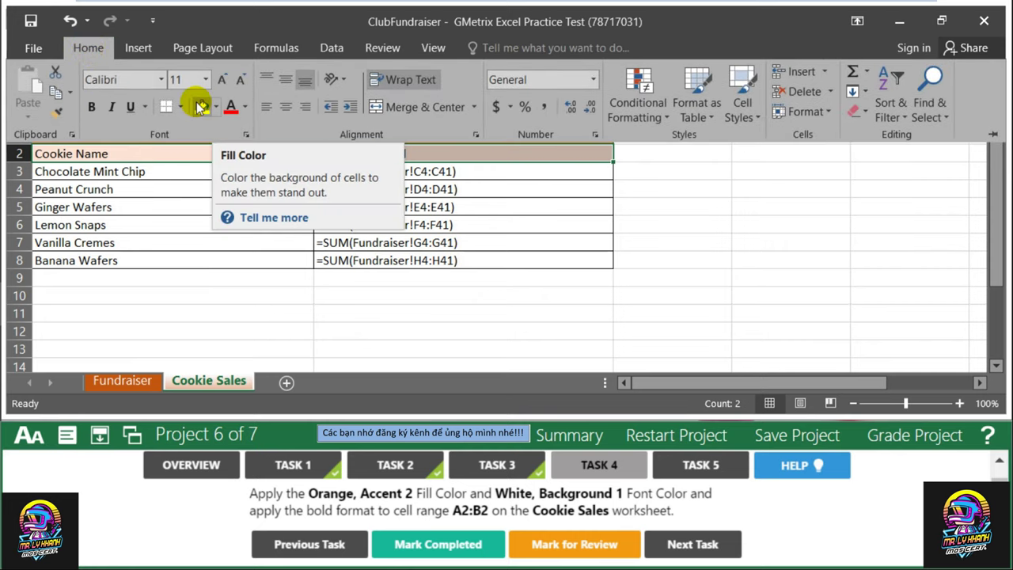
{"action": "left_click", "coordinate": [201, 111]}
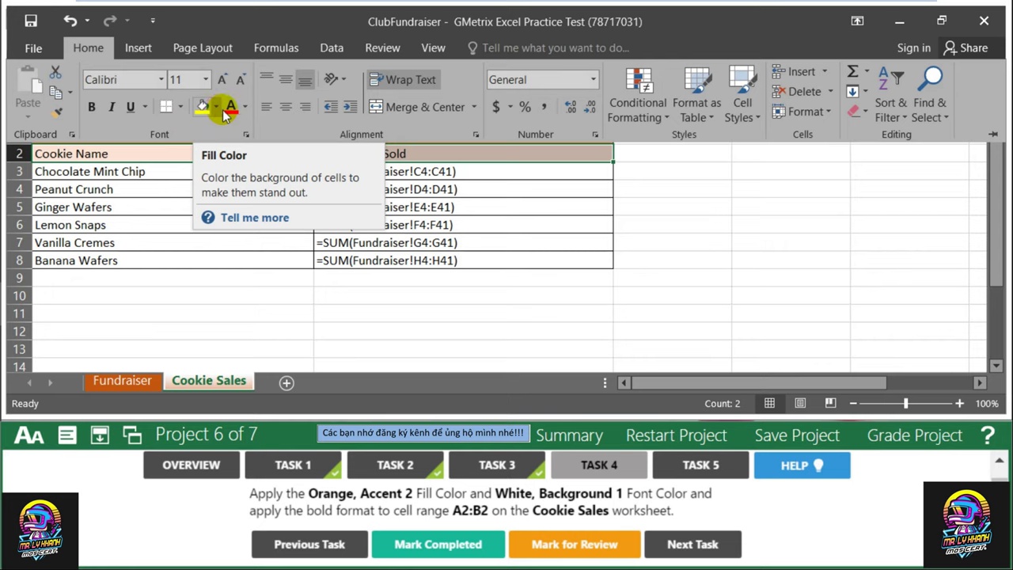
{"action": "left_click", "coordinate": [218, 111]}
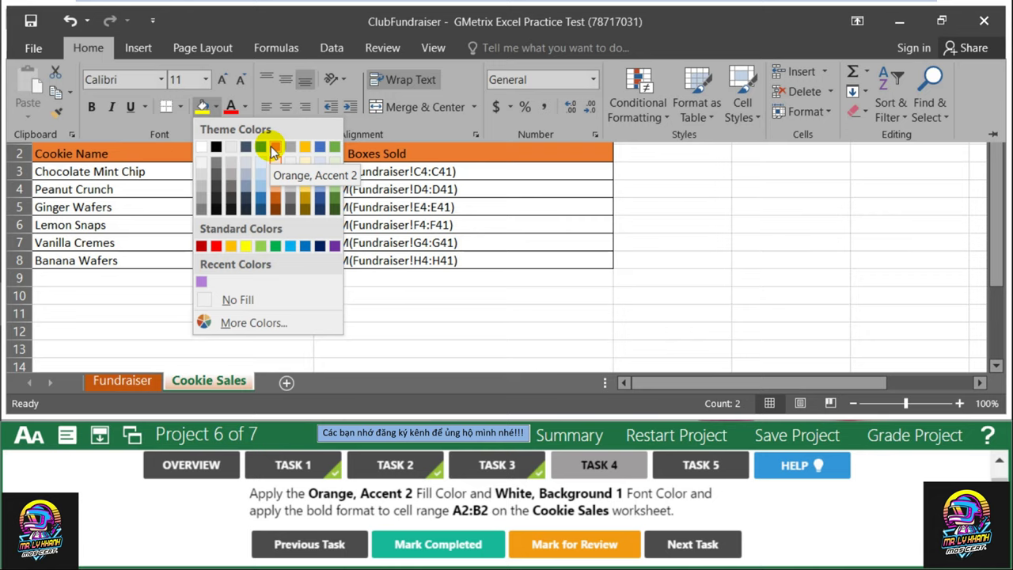
{"action": "left_click", "coordinate": [273, 147]}
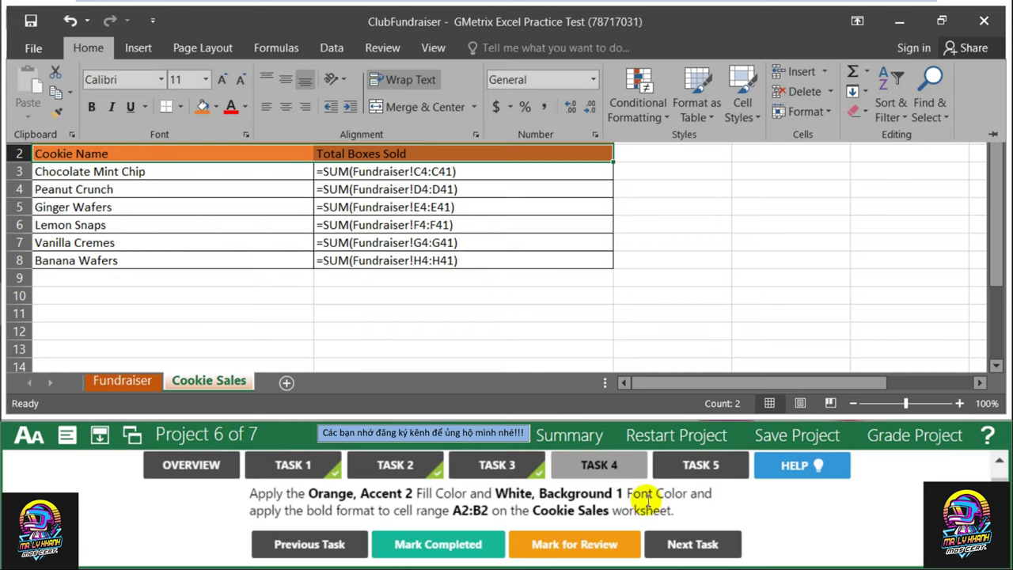
Step: Make the A2:B2 header text White, Background 1 and bold
{"action": "left_click", "coordinate": [246, 113]}
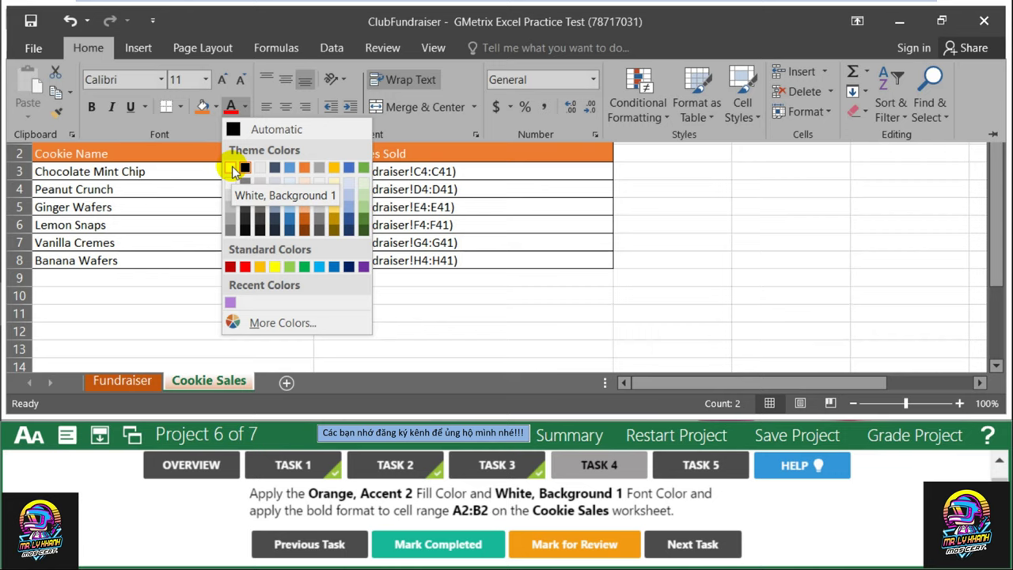
{"action": "left_click", "coordinate": [233, 168]}
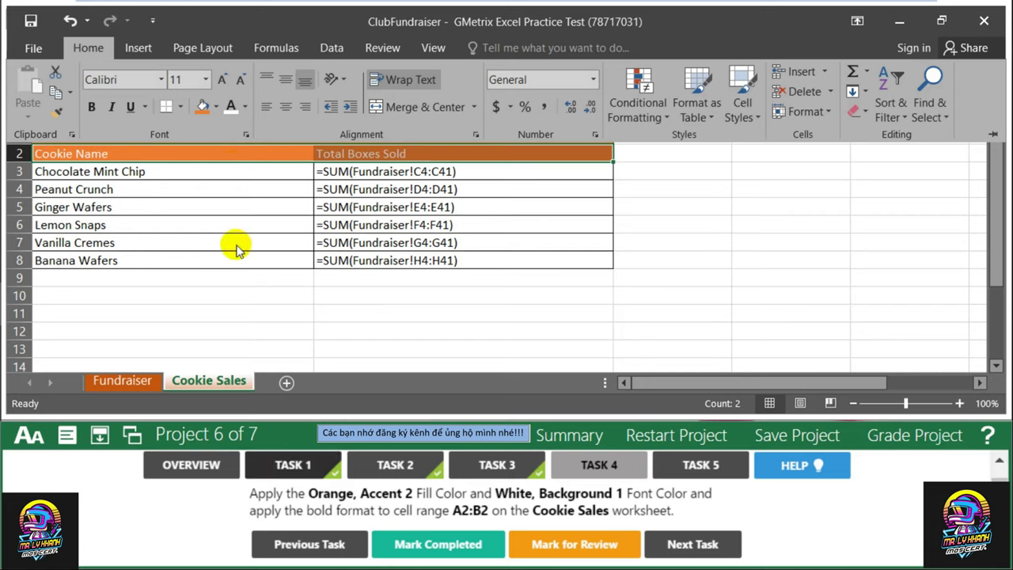
{"action": "left_click", "coordinate": [91, 109]}
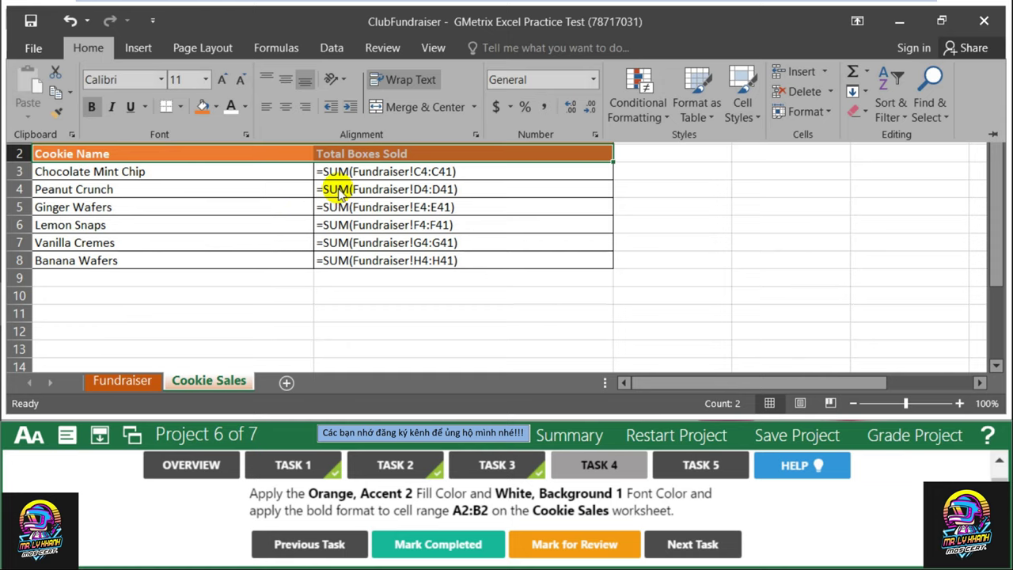
Step: Check the formatted A2:B2 headers and mark the formatting task completed
{"action": "left_click", "coordinate": [676, 190]}
{"action": "left_click", "coordinate": [674, 188]}
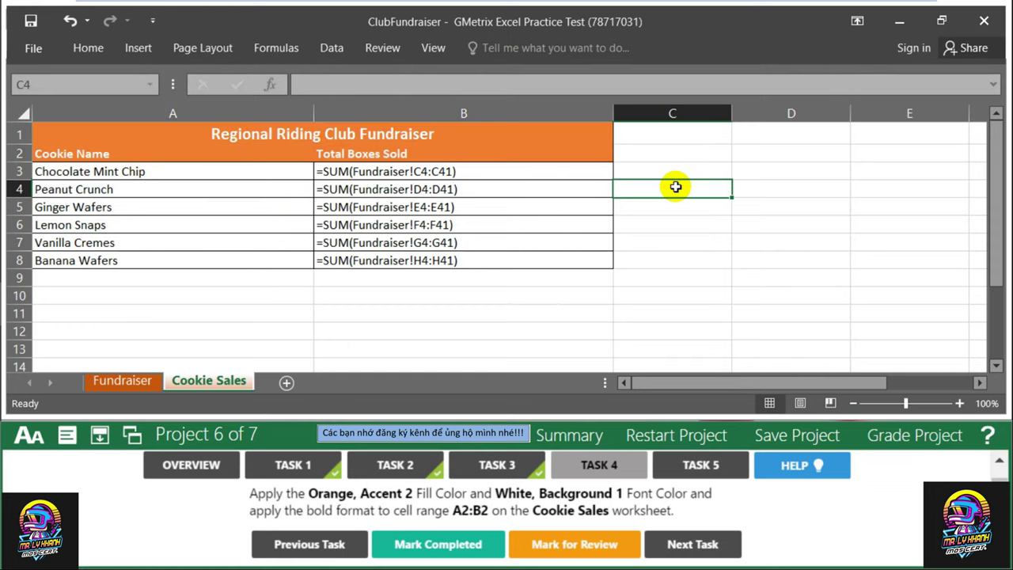
{"action": "left_click", "coordinate": [489, 148]}
{"action": "left_click_drag", "start_coordinate": [489, 148], "coordinate": [158, 151]}
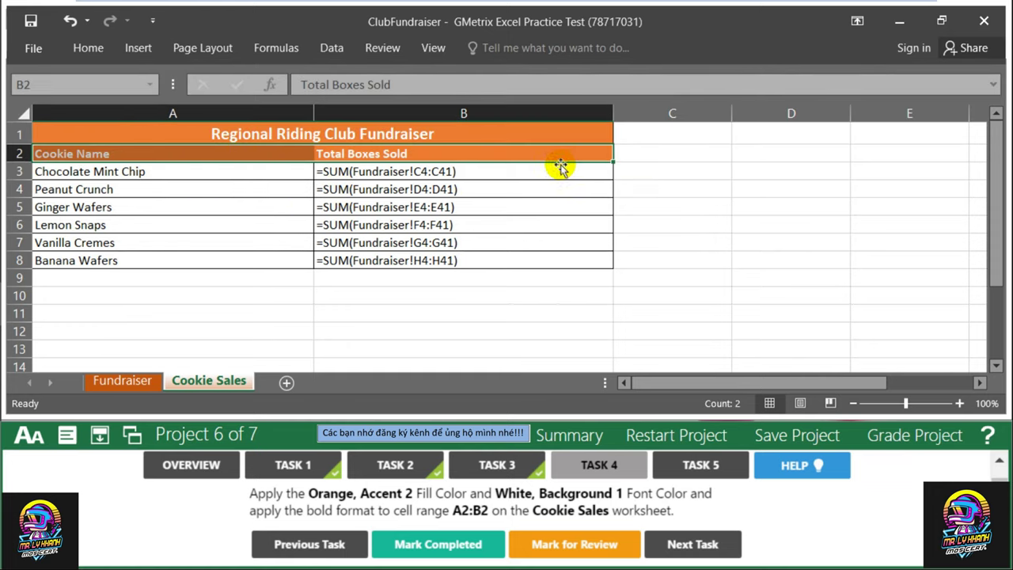
{"action": "left_click", "coordinate": [673, 180]}
{"action": "left_click_drag", "start_coordinate": [524, 147], "coordinate": [237, 158]}
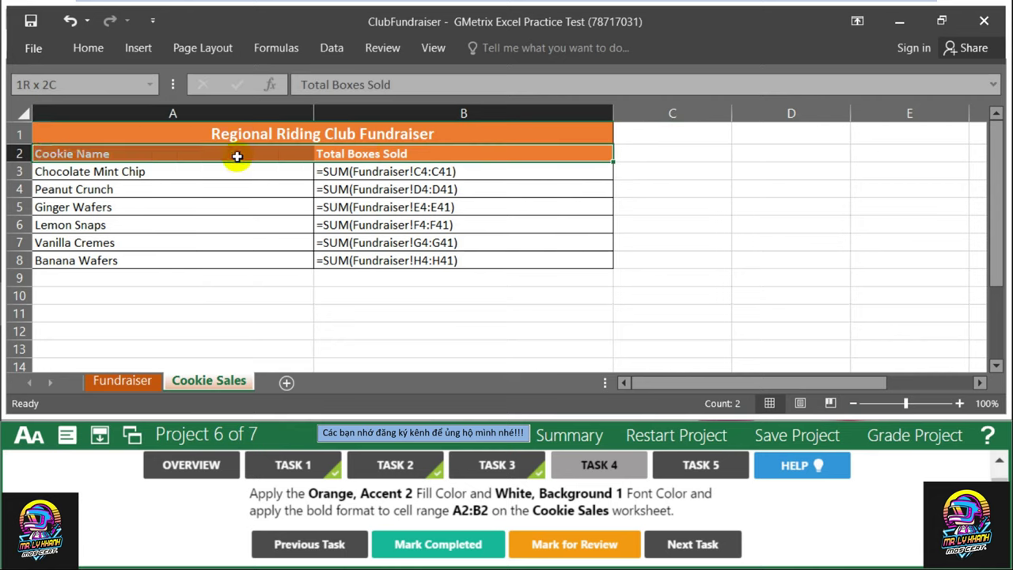
{"action": "left_click", "coordinate": [237, 204]}
{"action": "left_click", "coordinate": [668, 180]}
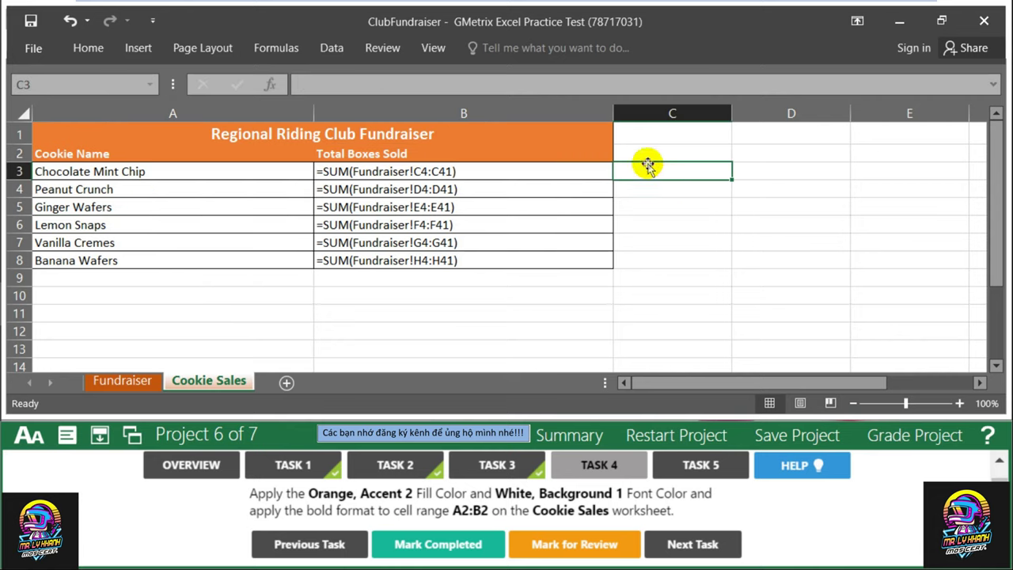
{"action": "left_click_drag", "start_coordinate": [527, 153], "coordinate": [230, 154]}
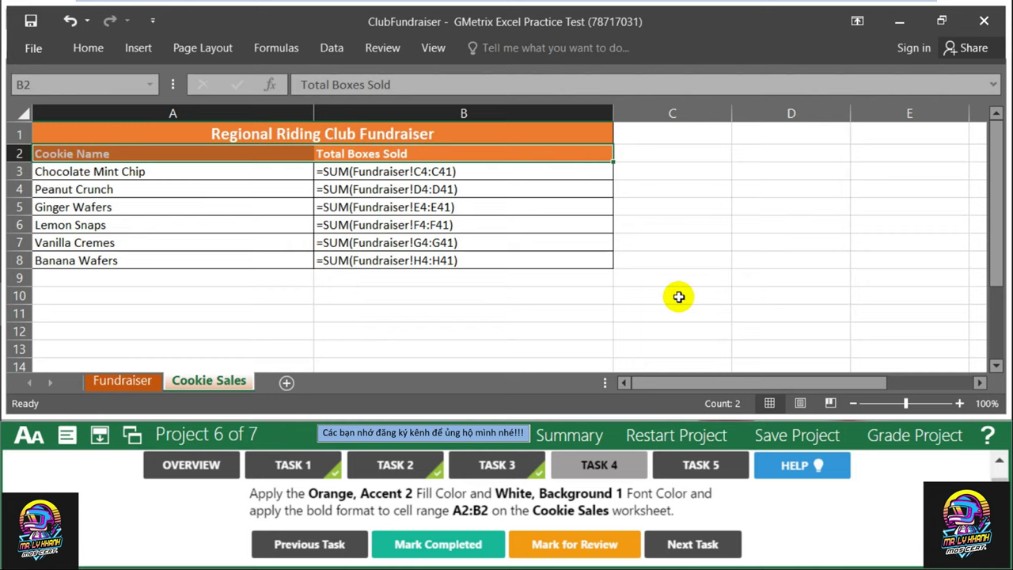
{"action": "left_click", "coordinate": [428, 546]}
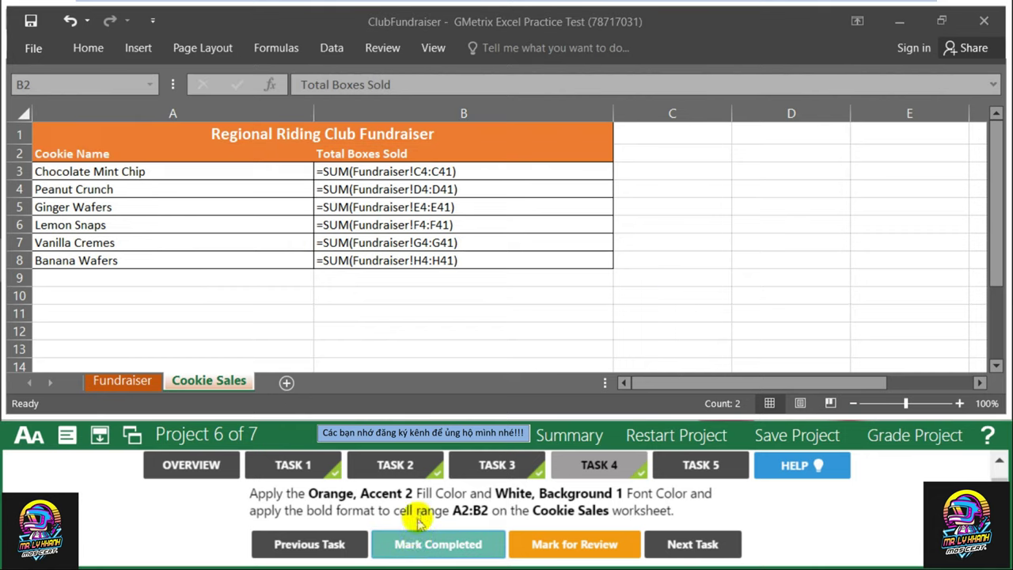
Step: Advance to Task 5 and switch to the Fundraiser sheet
{"action": "left_click", "coordinate": [700, 466]}
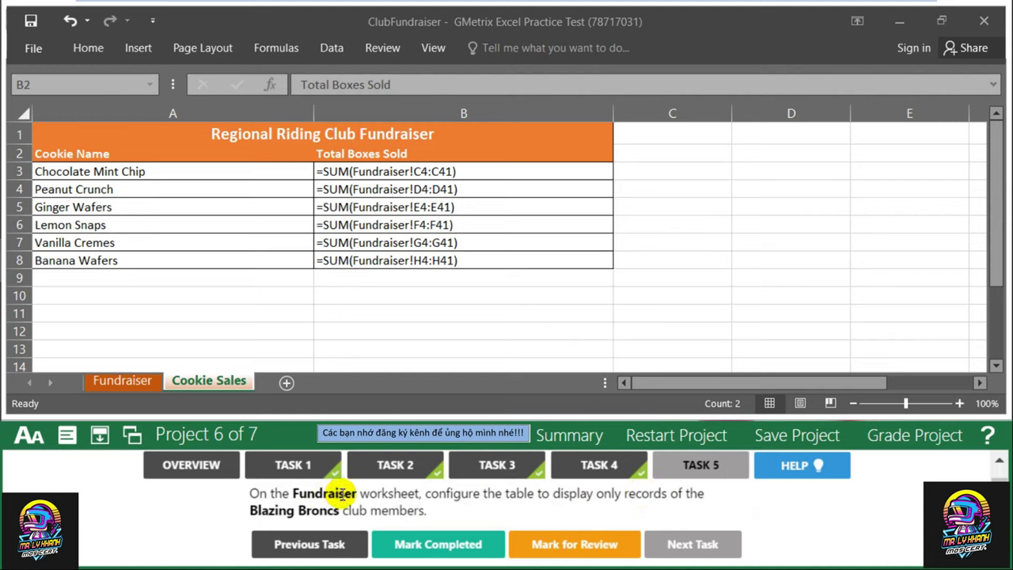
{"action": "left_click", "coordinate": [135, 384]}
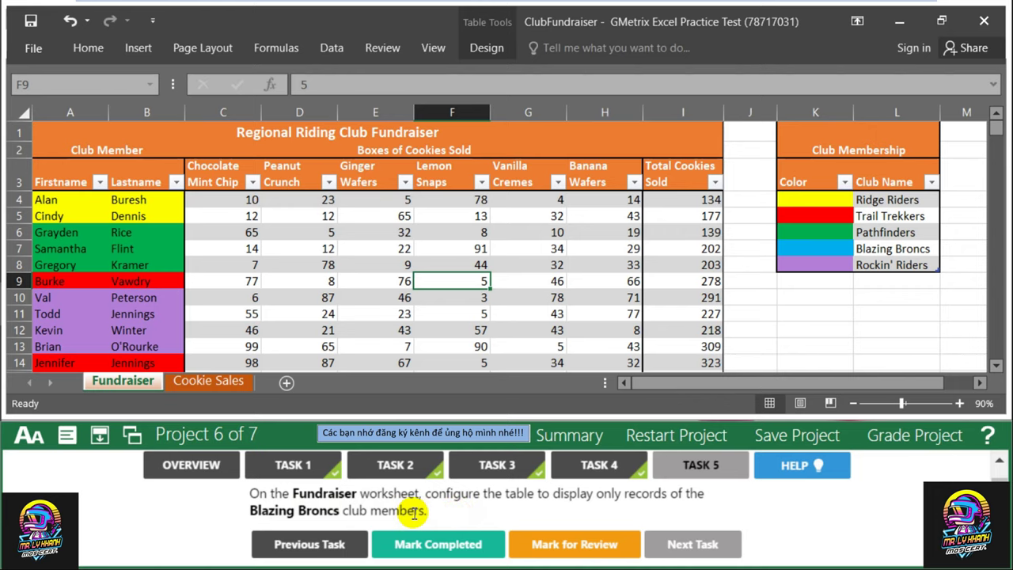
{"action": "left_click", "coordinate": [372, 265]}
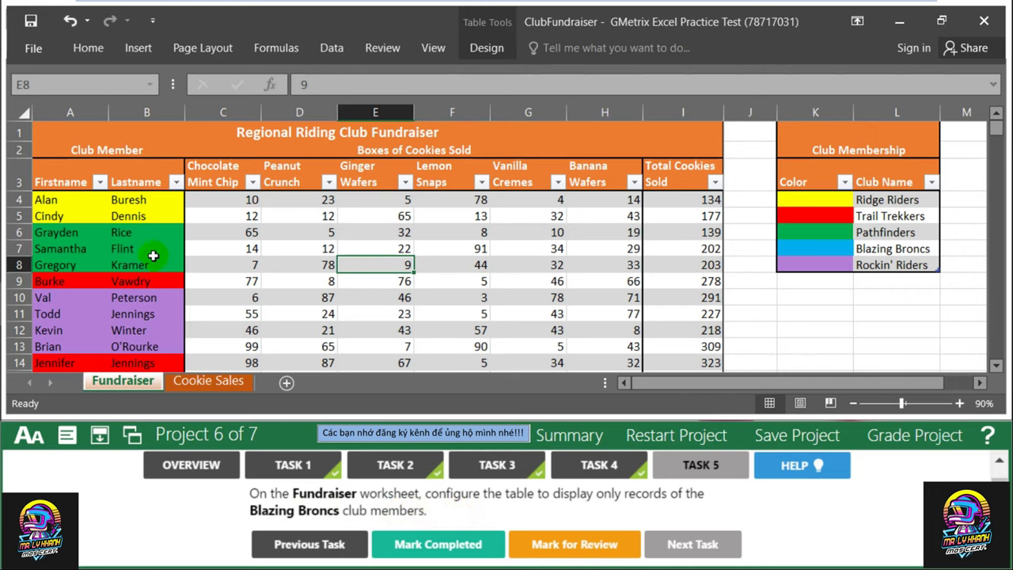
{"action": "scroll", "coordinate": [139, 244], "scroll_direction": "down", "scroll_amount": 3}
{"action": "scroll", "coordinate": [138, 244], "scroll_direction": "down", "scroll_amount": 5}
{"action": "scroll", "coordinate": [138, 243], "scroll_direction": "down", "scroll_amount": 3}
{"action": "scroll", "coordinate": [139, 243], "scroll_direction": "down", "scroll_amount": 2}
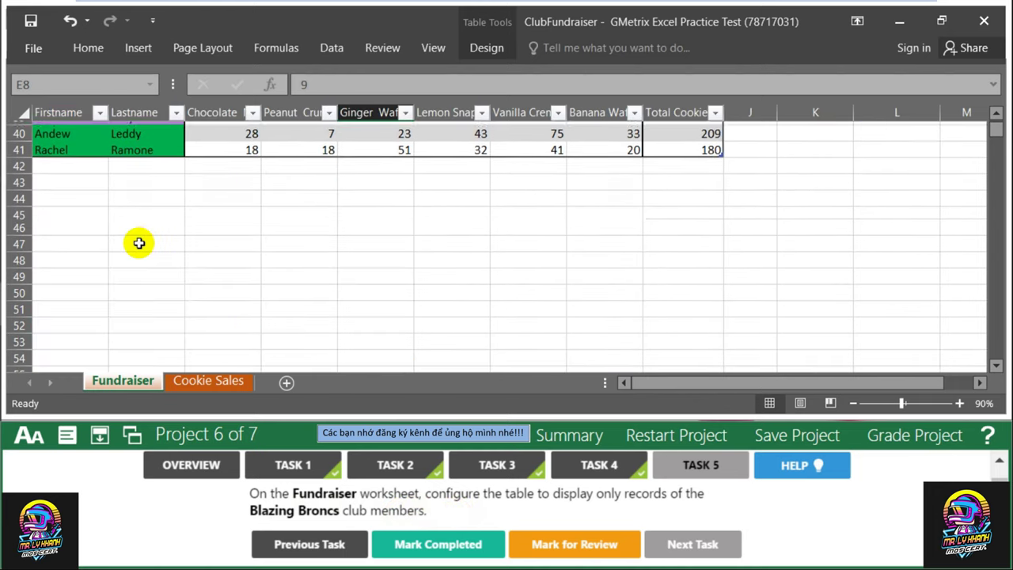
{"action": "scroll", "coordinate": [138, 244], "scroll_direction": "up", "scroll_amount": 7}
{"action": "scroll", "coordinate": [139, 243], "scroll_direction": "up", "scroll_amount": 6}
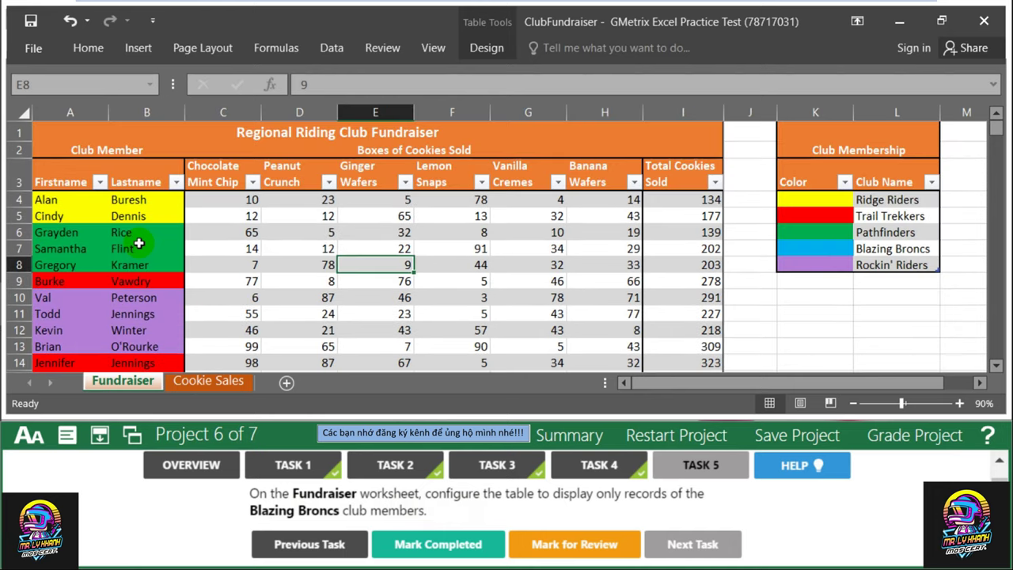
{"action": "left_click", "coordinate": [894, 248]}
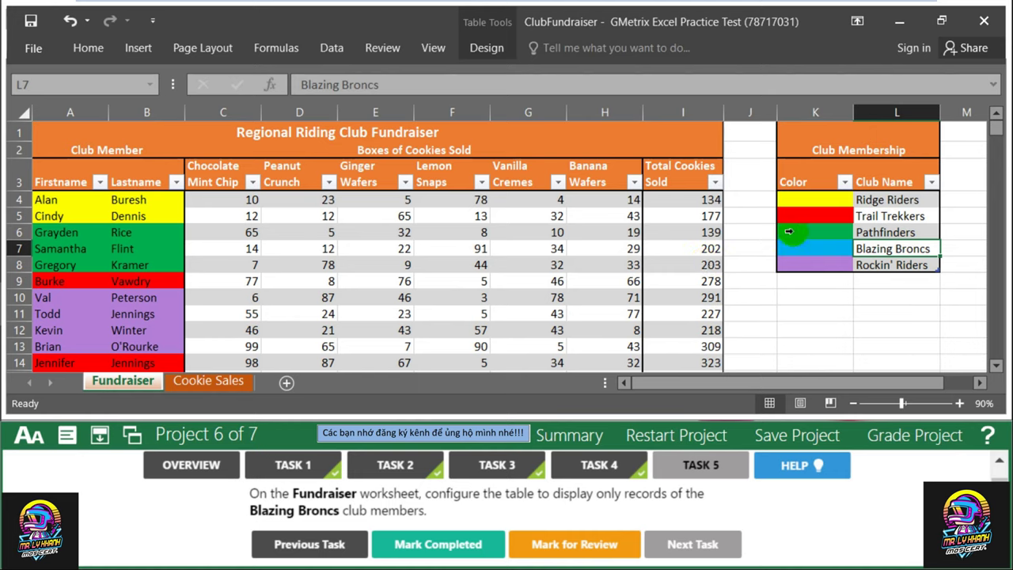
{"action": "left_click", "coordinate": [556, 263]}
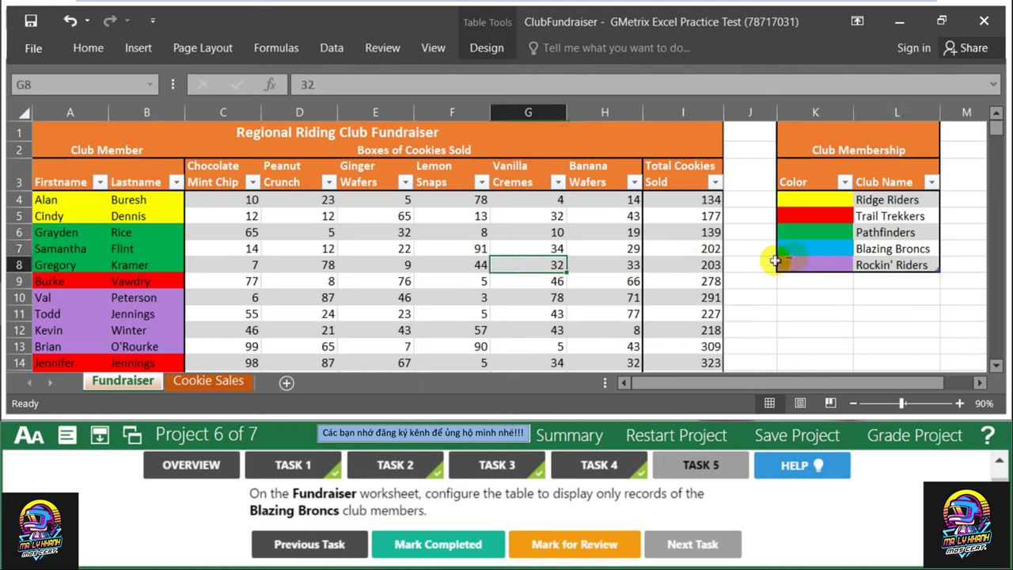
{"action": "left_click", "coordinate": [819, 250]}
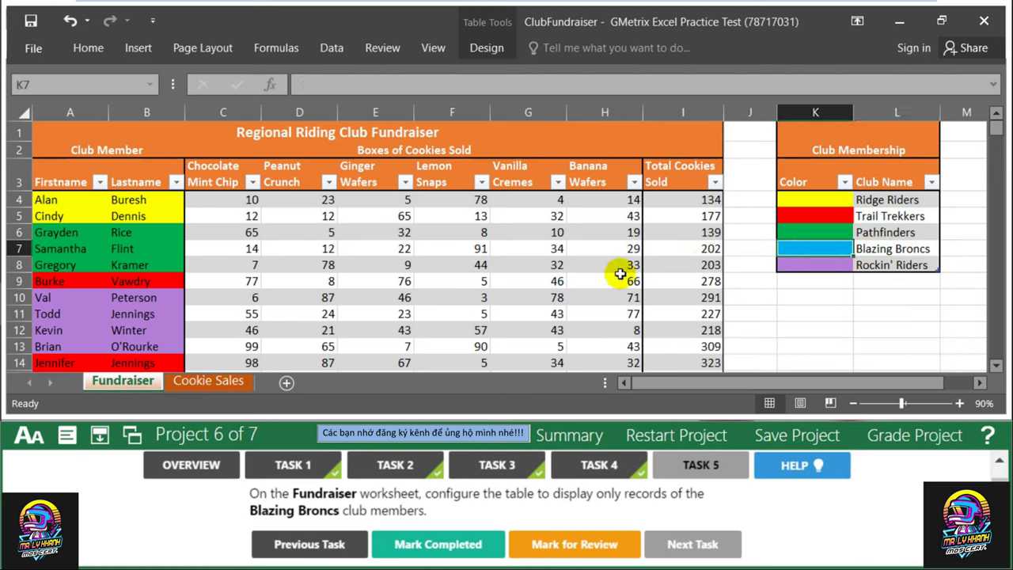
{"action": "left_click", "coordinate": [447, 281]}
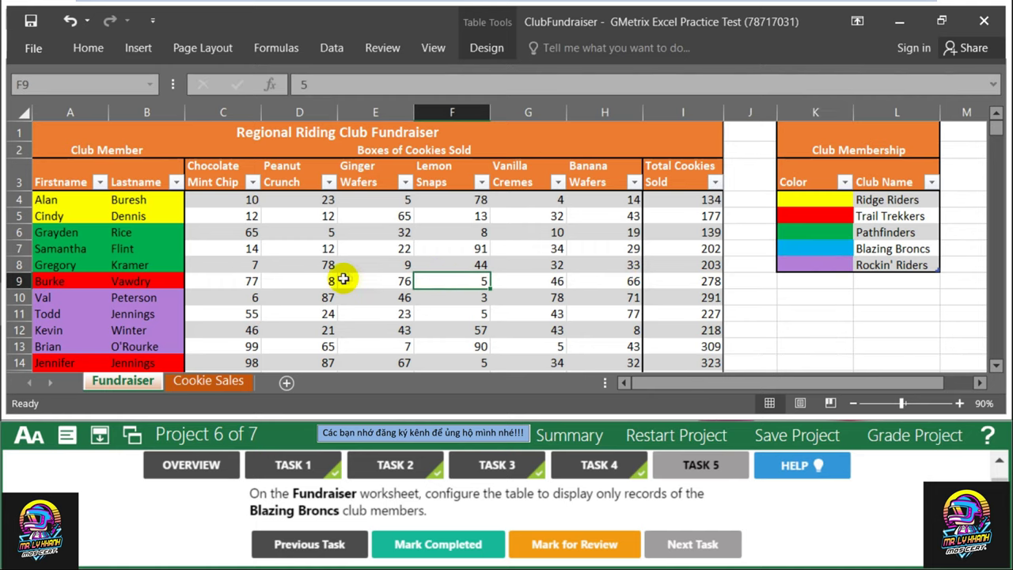
{"action": "scroll", "coordinate": [159, 229], "scroll_direction": "down", "scroll_amount": 1}
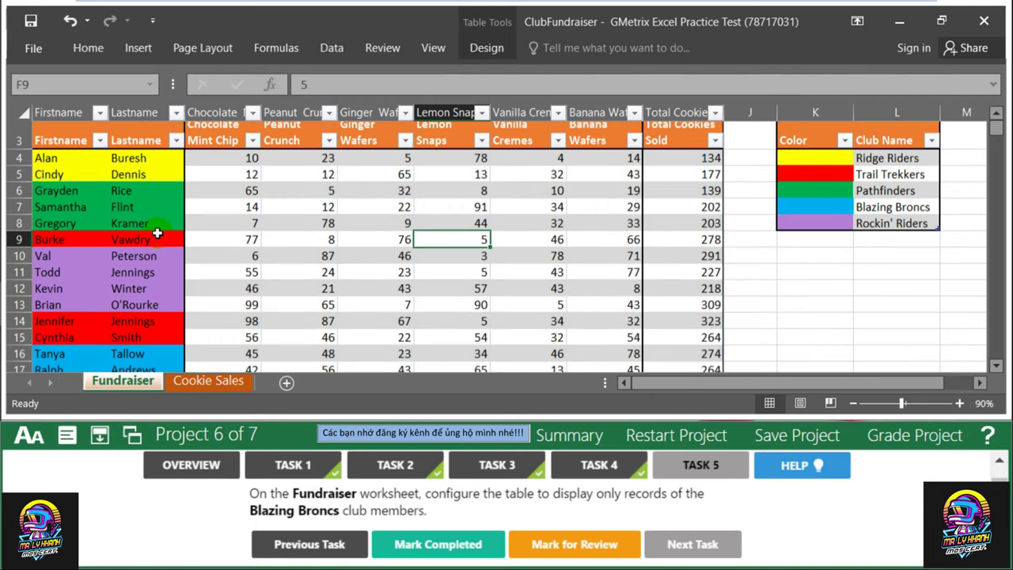
{"action": "scroll", "coordinate": [157, 232], "scroll_direction": "down", "scroll_amount": 3}
{"action": "scroll", "coordinate": [158, 231], "scroll_direction": "down", "scroll_amount": 1}
{"action": "scroll", "coordinate": [158, 231], "scroll_direction": "down", "scroll_amount": 1}
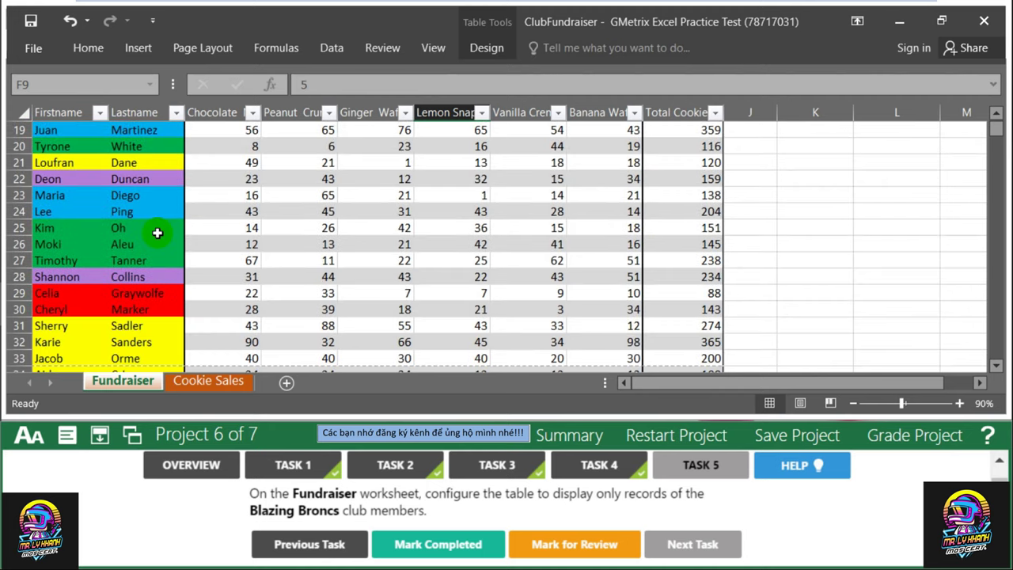
{"action": "scroll", "coordinate": [157, 232], "scroll_direction": "down", "scroll_amount": 3}
{"action": "scroll", "coordinate": [158, 232], "scroll_direction": "down", "scroll_amount": 2}
{"action": "scroll", "coordinate": [157, 231], "scroll_direction": "up", "scroll_amount": 2}
{"action": "scroll", "coordinate": [158, 229], "scroll_direction": "up", "scroll_amount": 8}
{"action": "scroll", "coordinate": [158, 229], "scroll_direction": "up", "scroll_amount": 1}
{"action": "left_click", "coordinate": [241, 233]}
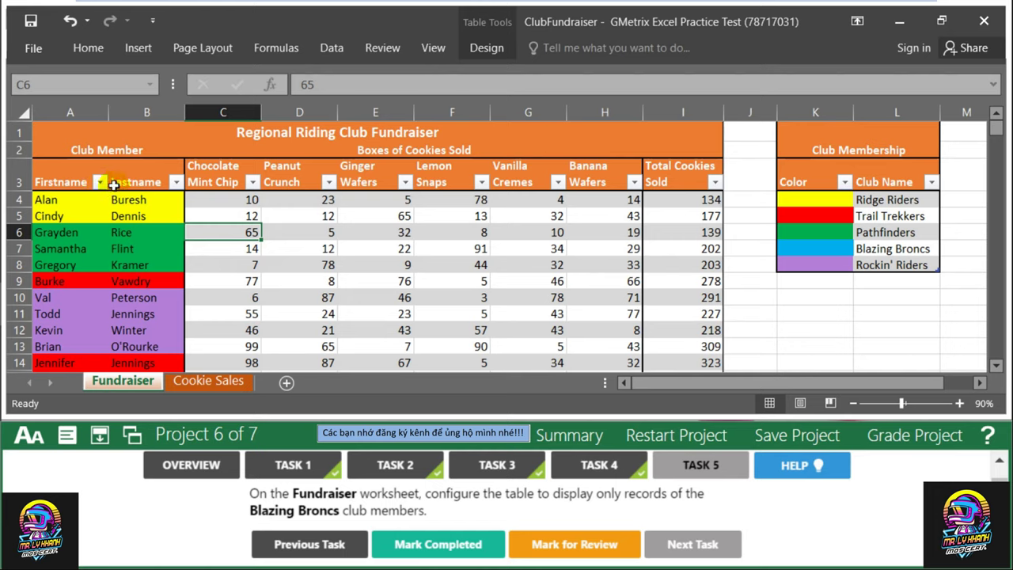
{"action": "left_click", "coordinate": [103, 184]}
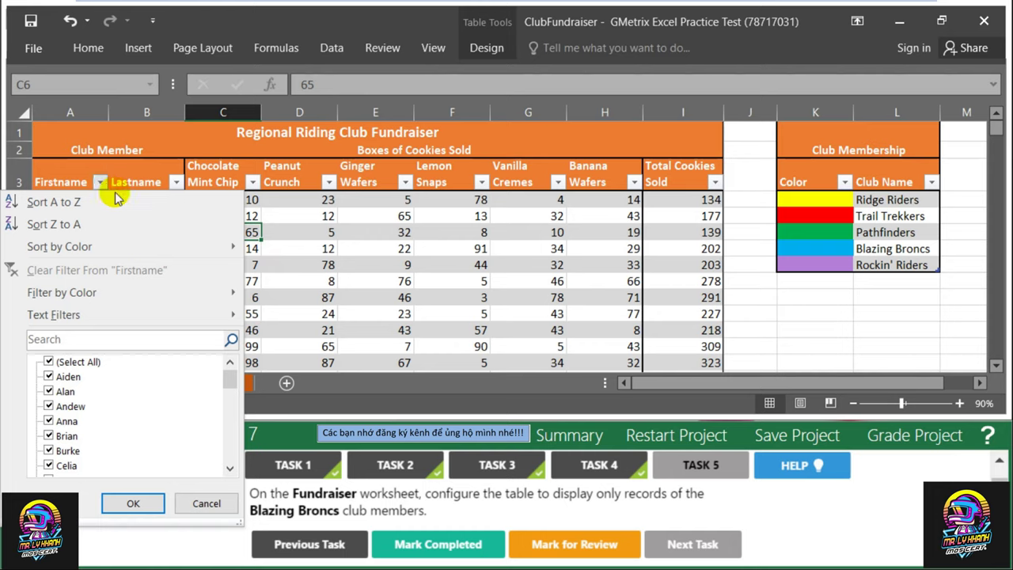
{"action": "mouse_move", "coordinate": [62, 292]}
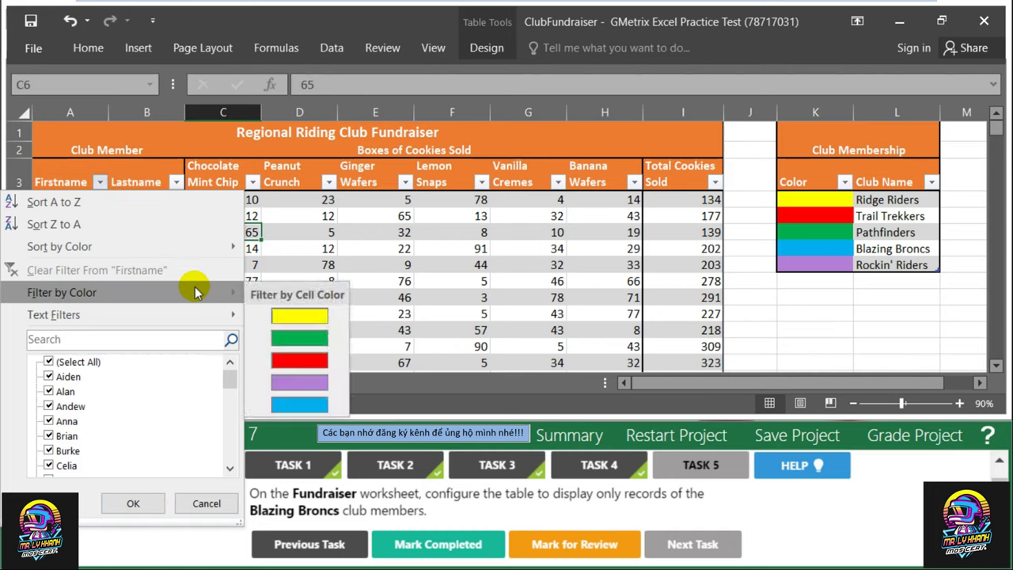
Step: Filter the Firstname column by blue cell colour to show the 8 Blazing Broncs rows
{"action": "left_click", "coordinate": [319, 406]}
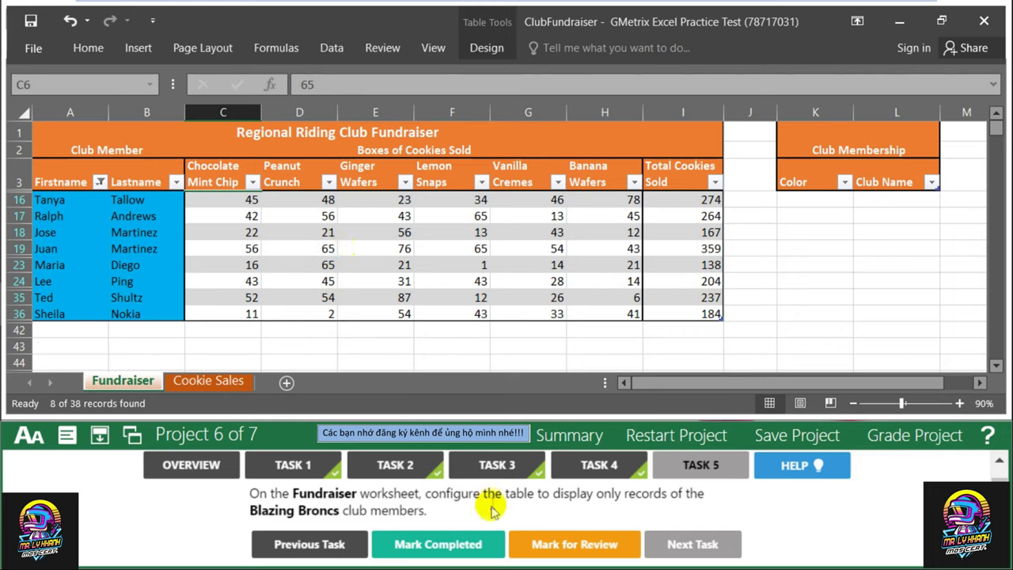
Step: Mark Task 5 completed and submit the project for grading
{"action": "left_click", "coordinate": [438, 543]}
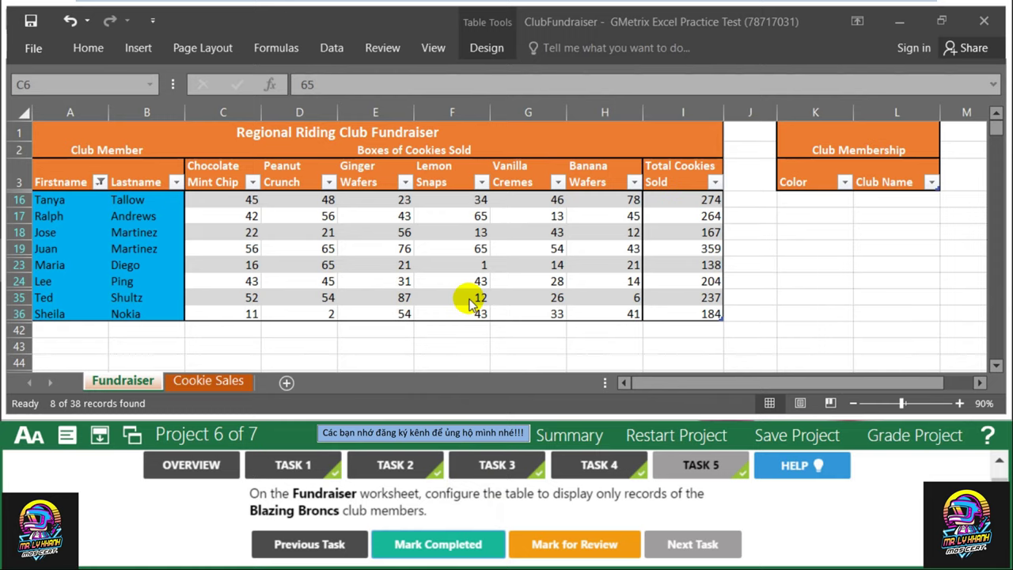
{"action": "left_click", "coordinate": [914, 435]}
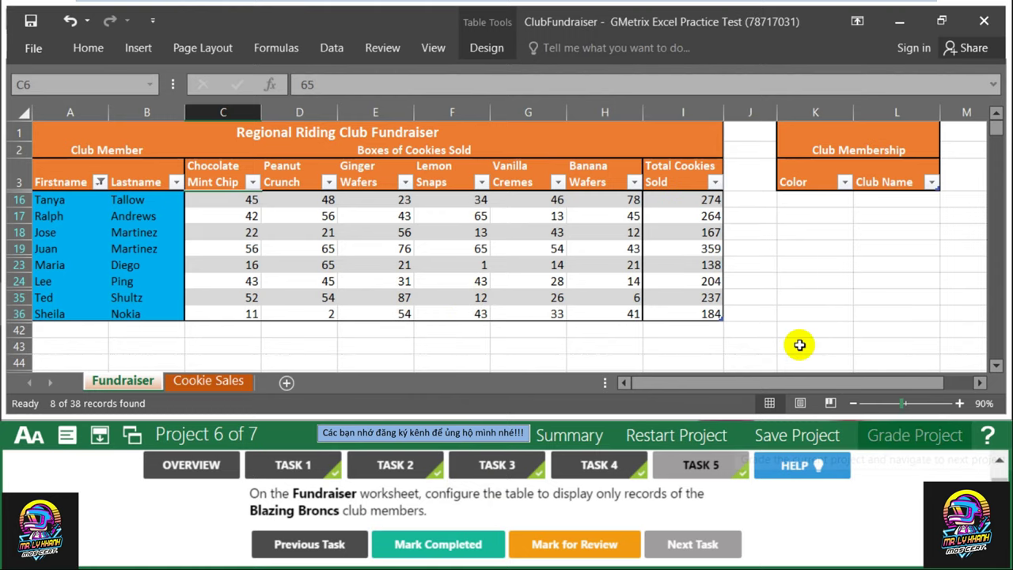